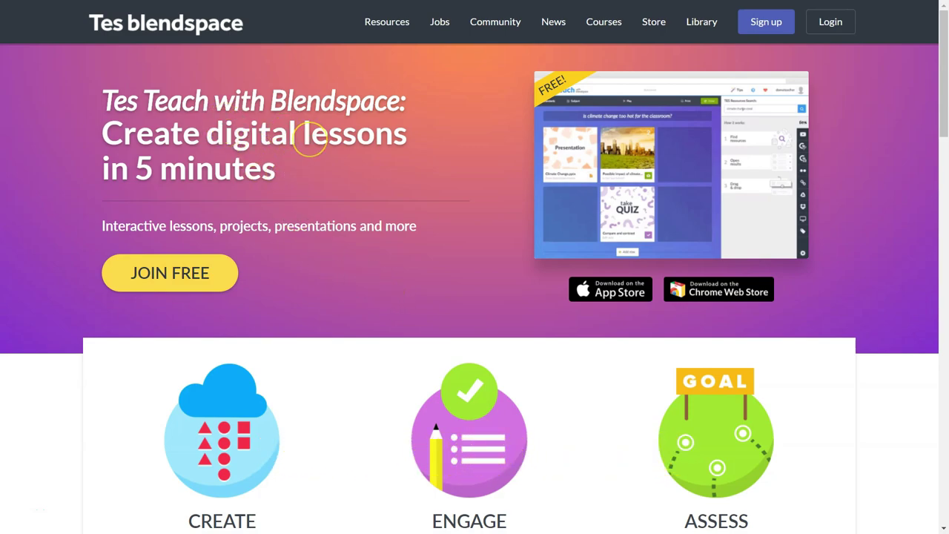
Start a free sign-up as a Teacher, choosing Secondary as the school type and Art and design as the main subject.
{"action": "scroll", "coordinate": [375, 333], "scroll_direction": "down", "scroll_amount": 5}
{"action": "scroll", "coordinate": [375, 338], "scroll_direction": "up", "scroll_amount": 5}
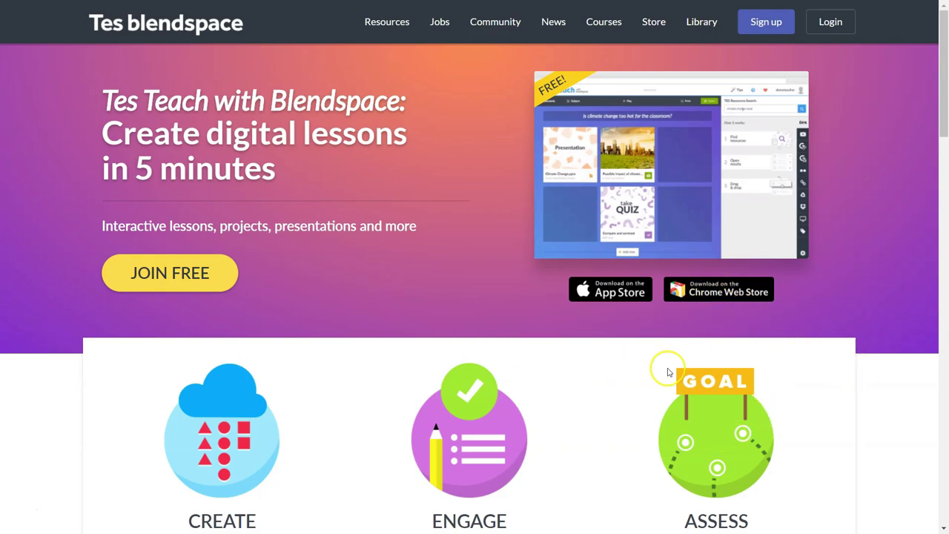
{"action": "left_click", "coordinate": [778, 33]}
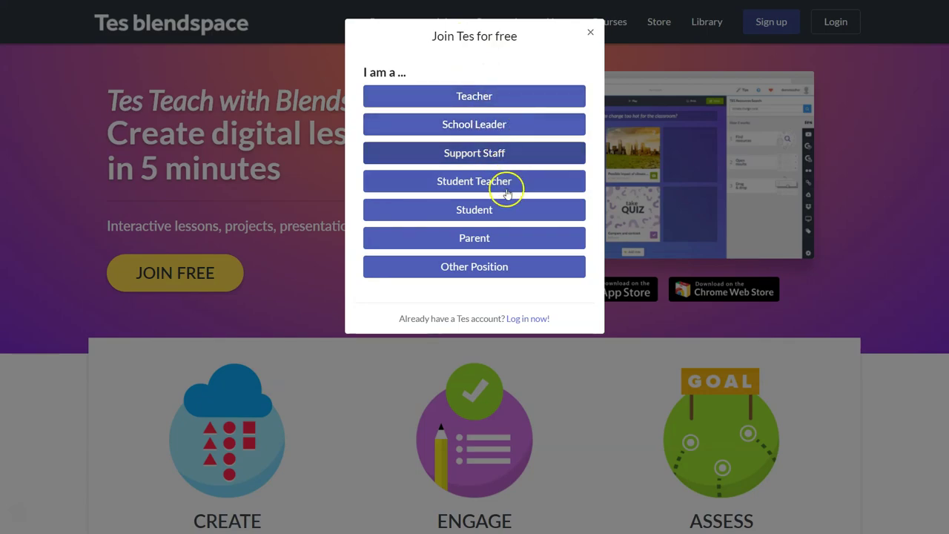
{"action": "left_click", "coordinate": [482, 104]}
{"action": "left_click", "coordinate": [482, 104]}
{"action": "left_click", "coordinate": [417, 133]}
{"action": "left_click", "coordinate": [416, 149]}
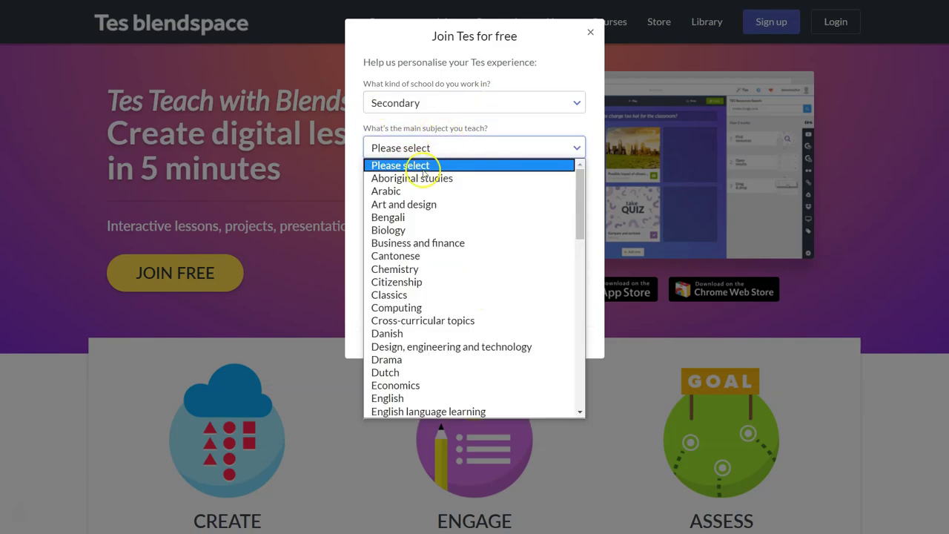
{"action": "left_click", "coordinate": [456, 204]}
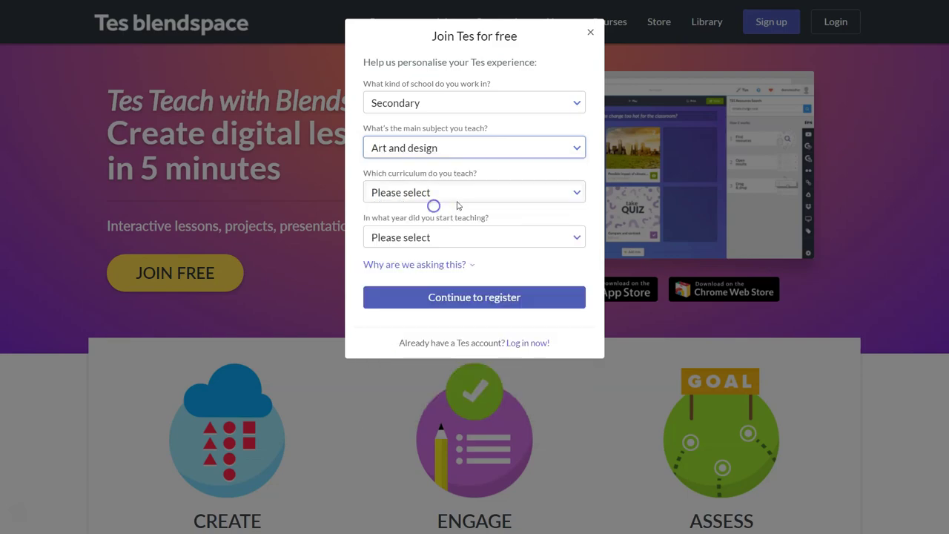
Set the curriculum to Prefer not to say and the first teaching year to 2005, and continue to registration.
{"action": "left_click", "coordinate": [449, 192]}
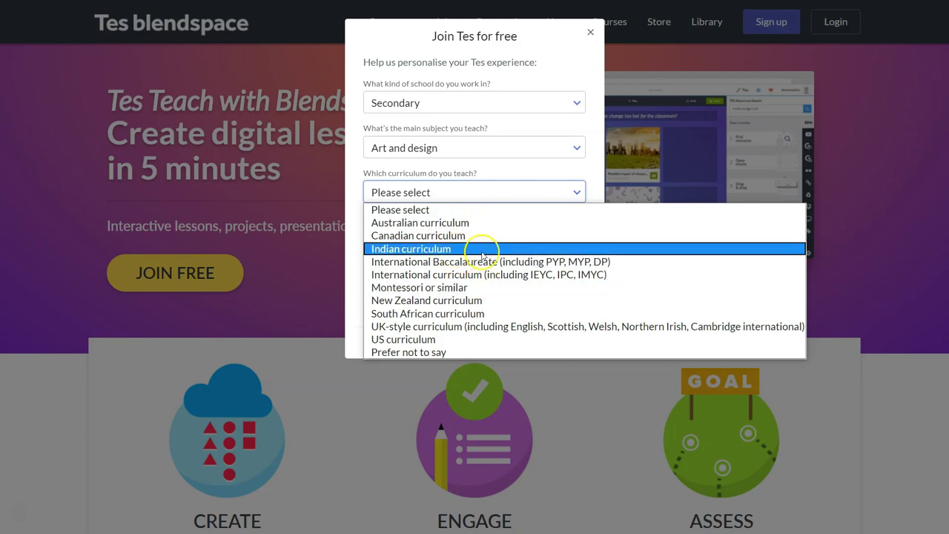
{"action": "left_click", "coordinate": [424, 352]}
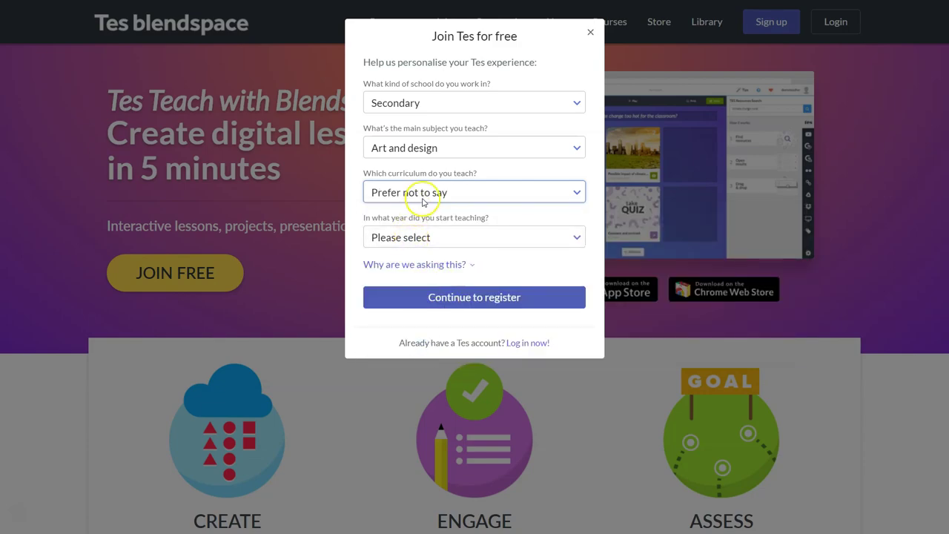
{"action": "left_click", "coordinate": [439, 237]}
{"action": "scroll", "coordinate": [426, 312], "scroll_direction": "down", "scroll_amount": 6}
{"action": "scroll", "coordinate": [417, 333], "scroll_direction": "up", "scroll_amount": 3}
{"action": "scroll", "coordinate": [413, 330], "scroll_direction": "up", "scroll_amount": 3}
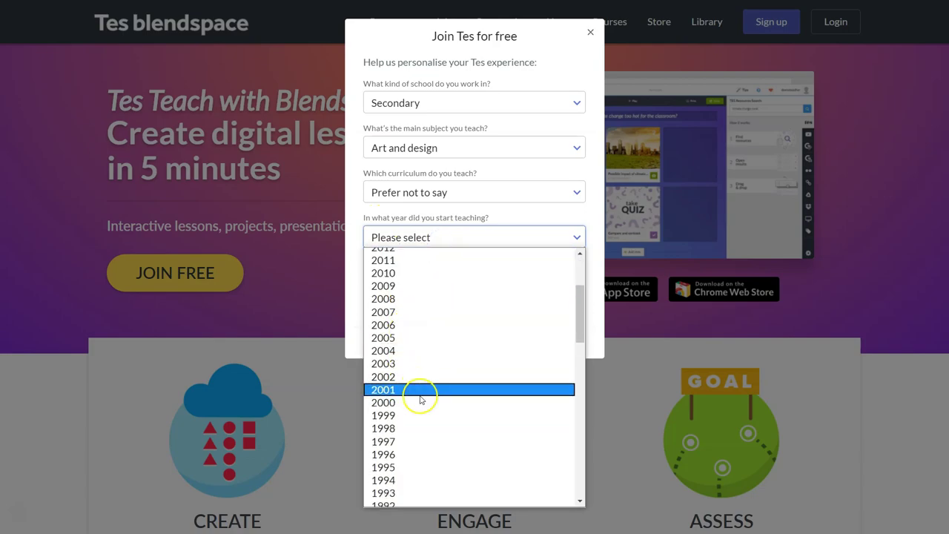
{"action": "left_click", "coordinate": [391, 337]}
{"action": "left_click", "coordinate": [412, 299]}
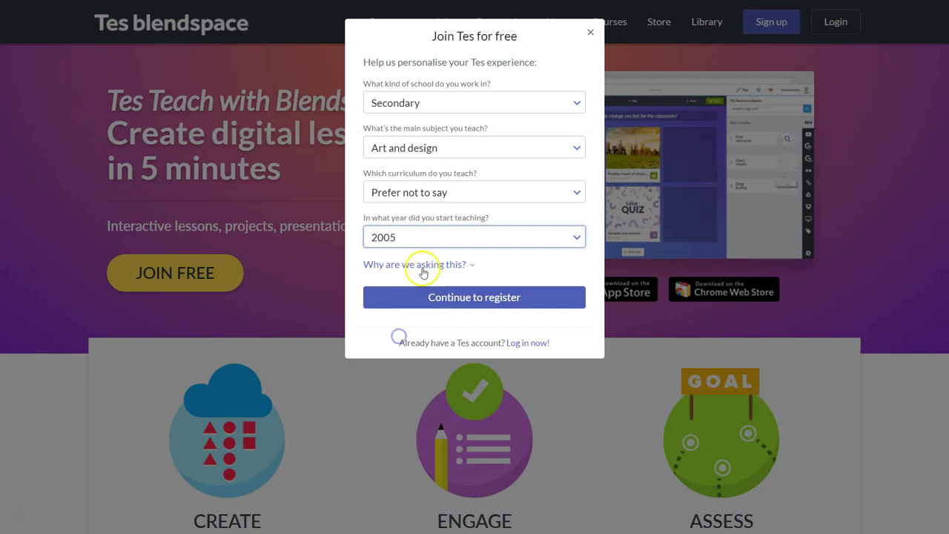
{"action": "left_click", "coordinate": [407, 138]}
{"action": "left_click", "coordinate": [404, 166]}
{"action": "left_click", "coordinate": [413, 195]}
{"action": "left_click", "coordinate": [407, 145]}
{"action": "left_click", "coordinate": [407, 166]}
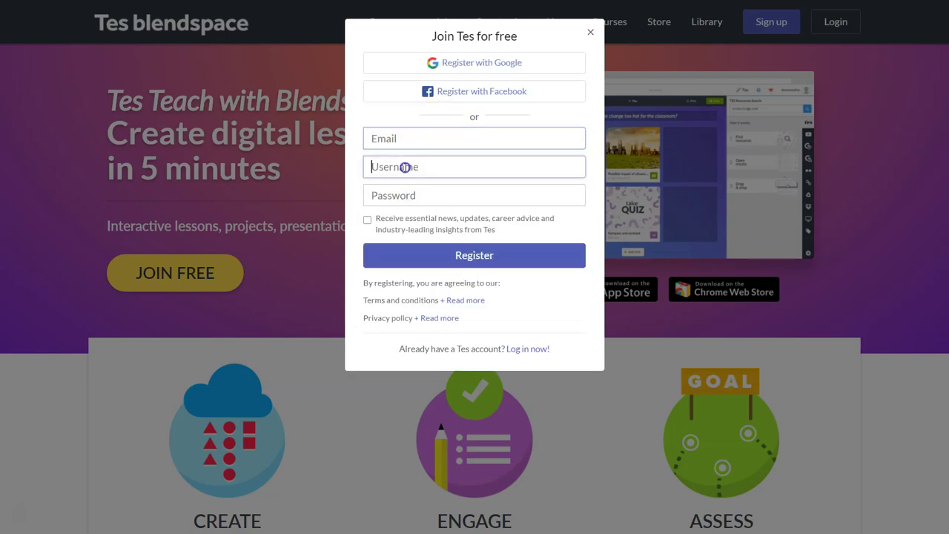
Register with the first listed Google account and dismiss the Tes Resources promotion.
{"action": "left_click", "coordinate": [497, 66]}
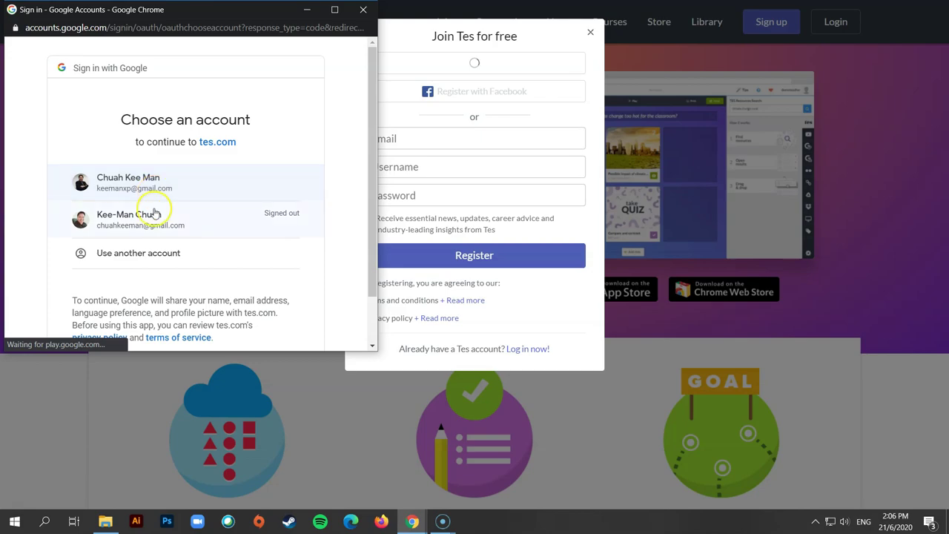
{"action": "left_click", "coordinate": [170, 185]}
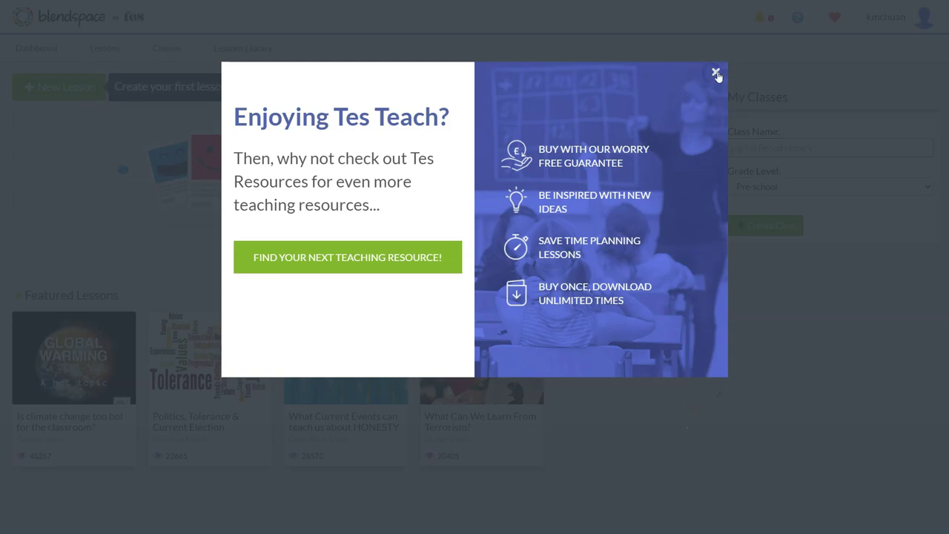
{"action": "left_click", "coordinate": [717, 74]}
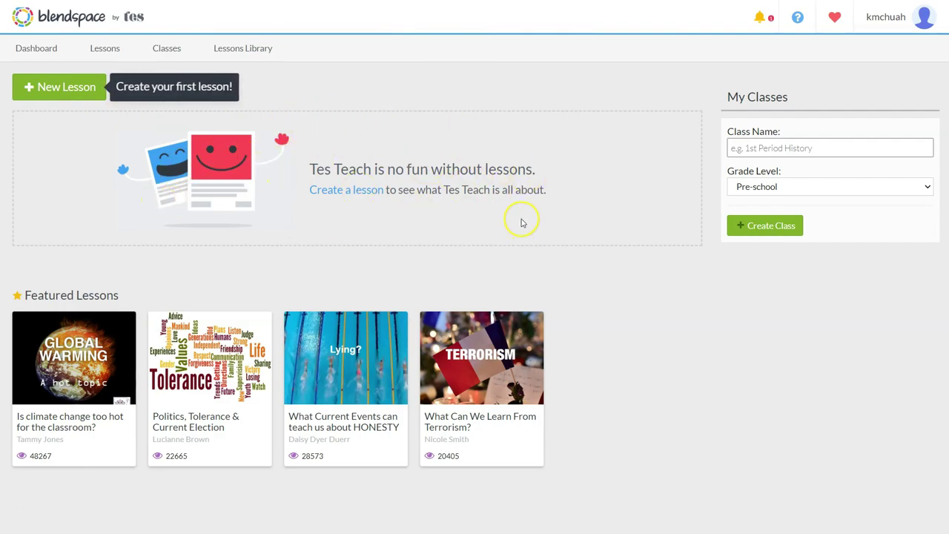
Create a class named Kelas 3A with the grade level Other.
{"action": "left_click", "coordinate": [794, 148]}
{"action": "left_click", "coordinate": [784, 185]}
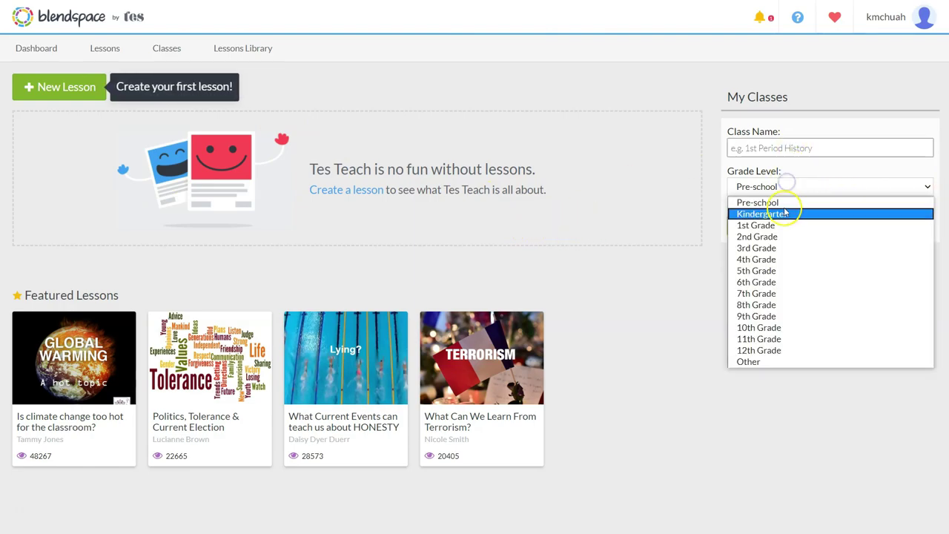
{"action": "left_click", "coordinate": [790, 361]}
{"action": "left_click", "coordinate": [762, 150]}
{"action": "type", "text": "Kelas 3A"}
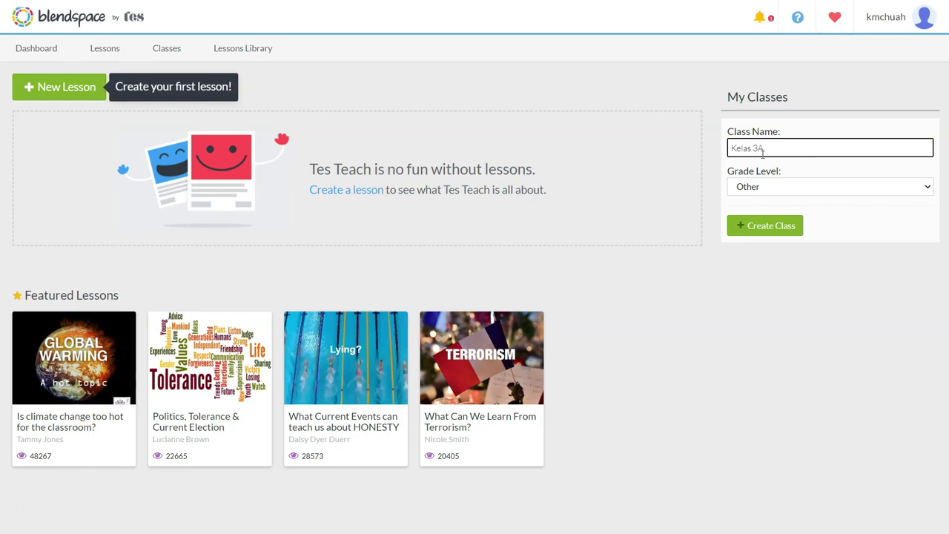
{"action": "left_click", "coordinate": [787, 228]}
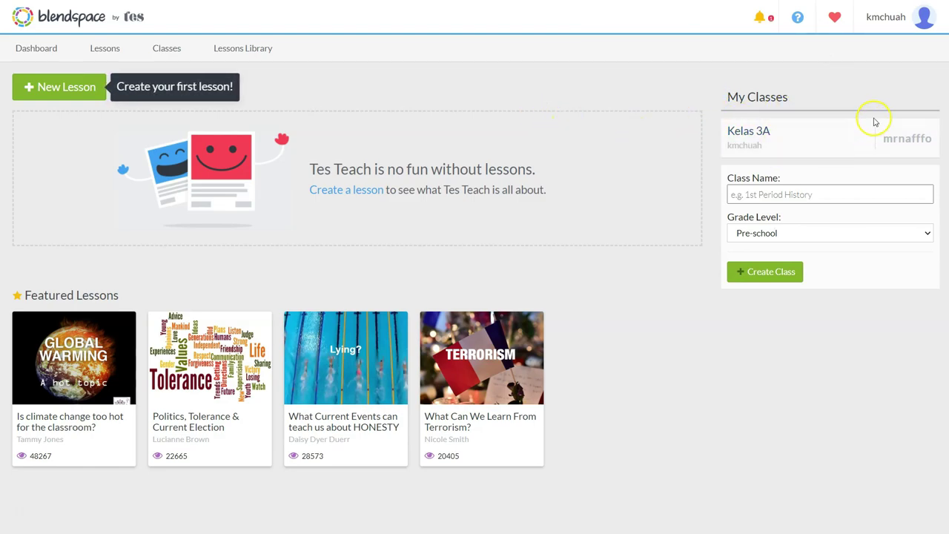
Highlight the join code of Kelas 3A on the dashboard and on the class page, and follow the link for adding students.
{"action": "left_click_drag", "start_coordinate": [887, 139], "coordinate": [933, 141]}
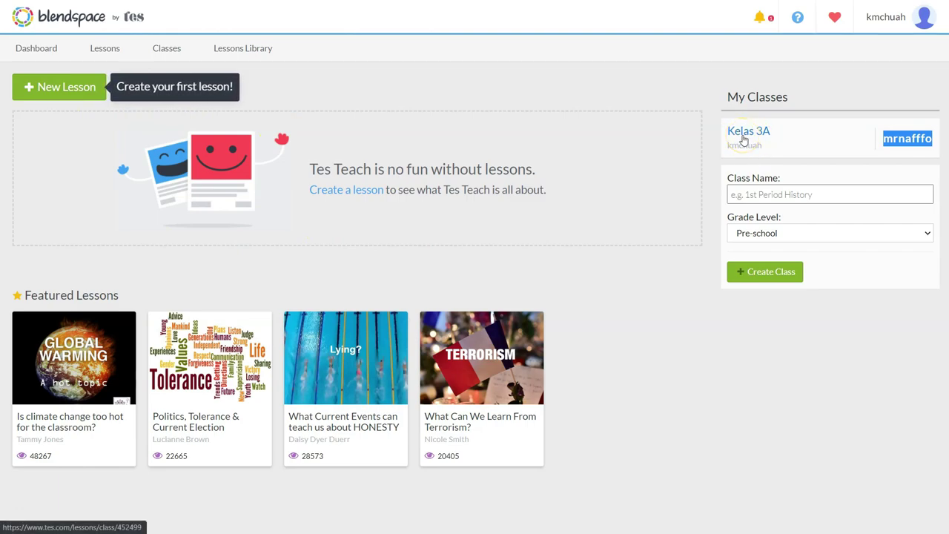
{"action": "left_click", "coordinate": [881, 138]}
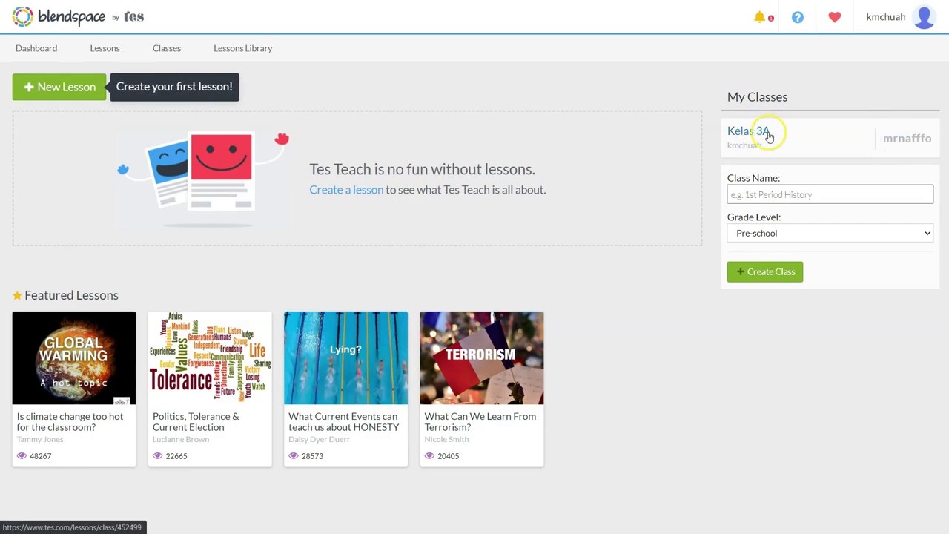
{"action": "left_click", "coordinate": [768, 134]}
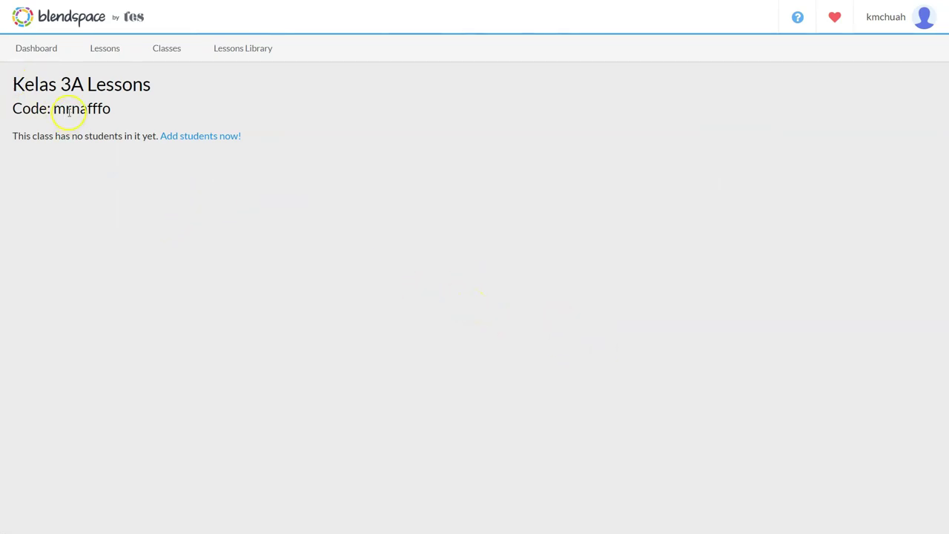
{"action": "left_click_drag", "start_coordinate": [53, 109], "coordinate": [119, 115]}
{"action": "left_click", "coordinate": [119, 114]}
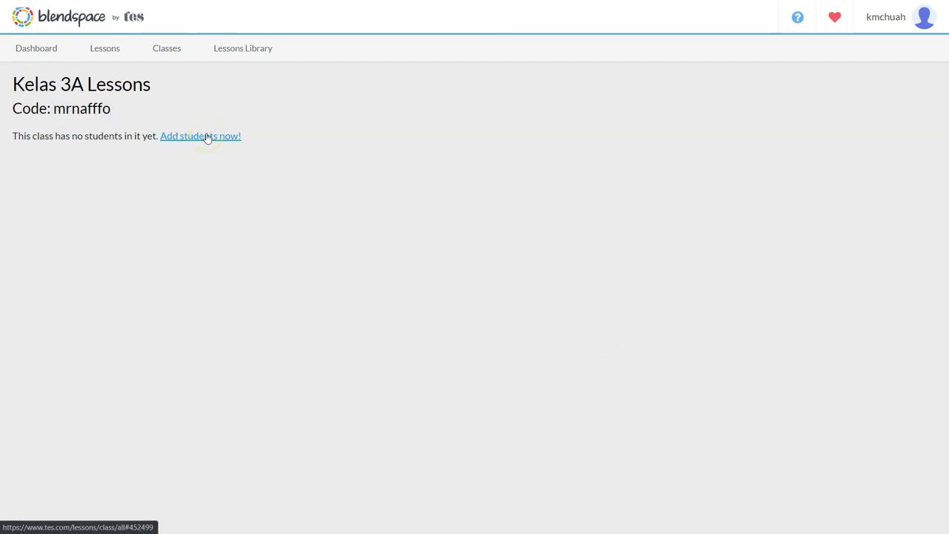
{"action": "left_click", "coordinate": [201, 137]}
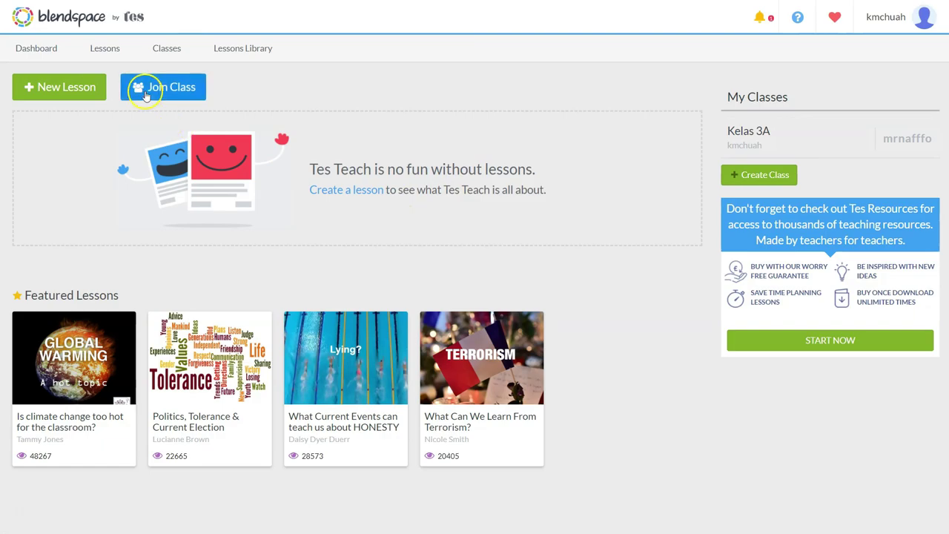
Create a new lesson and dismiss the introductory video and the lesson topic prompt.
{"action": "left_click", "coordinate": [67, 89]}
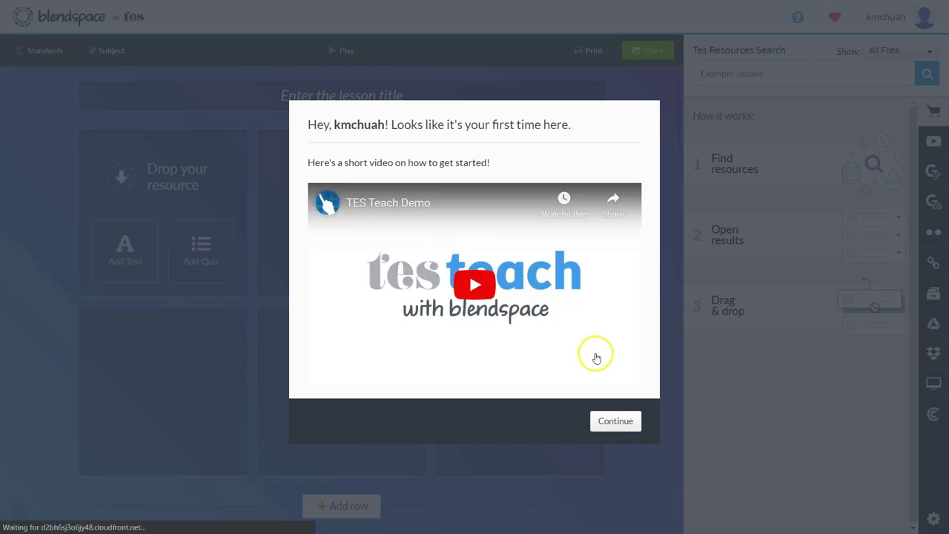
{"action": "left_click", "coordinate": [618, 420]}
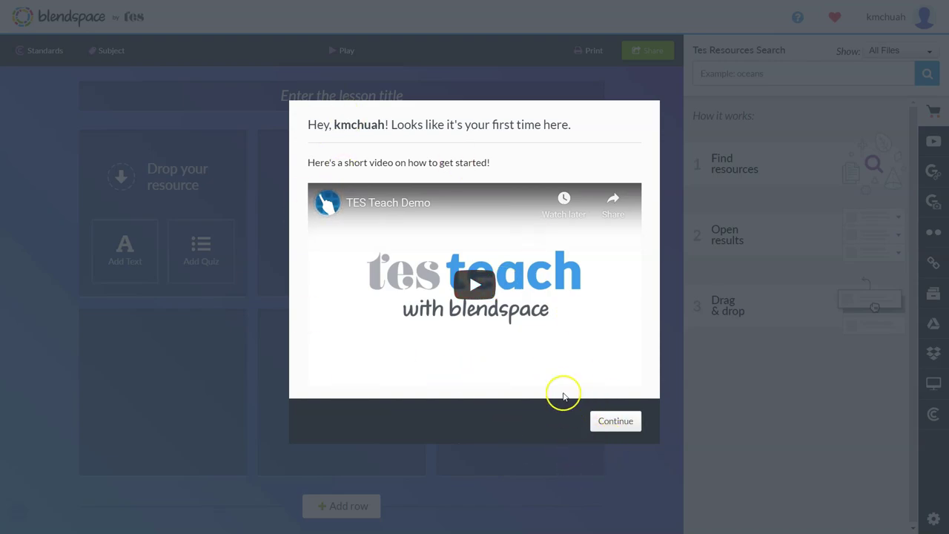
{"action": "left_click", "coordinate": [626, 425]}
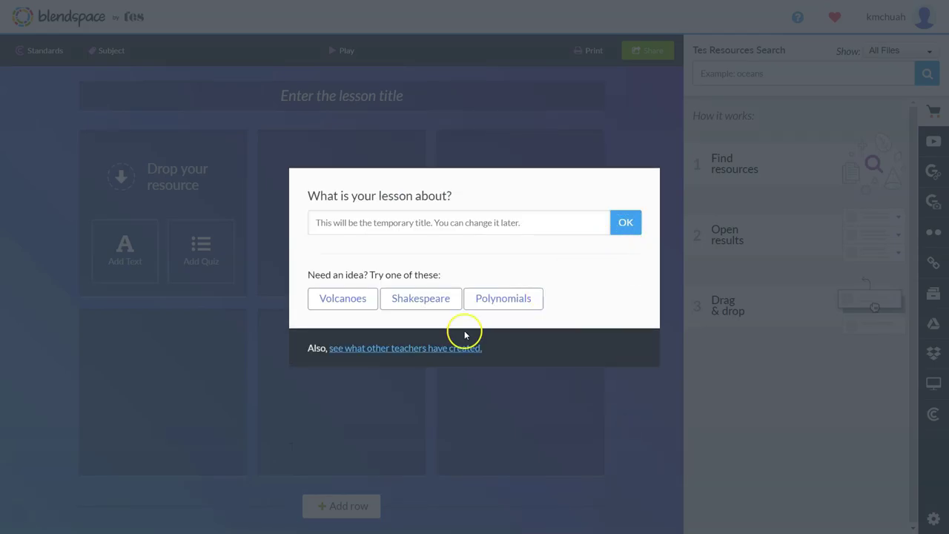
{"action": "left_click", "coordinate": [667, 285]}
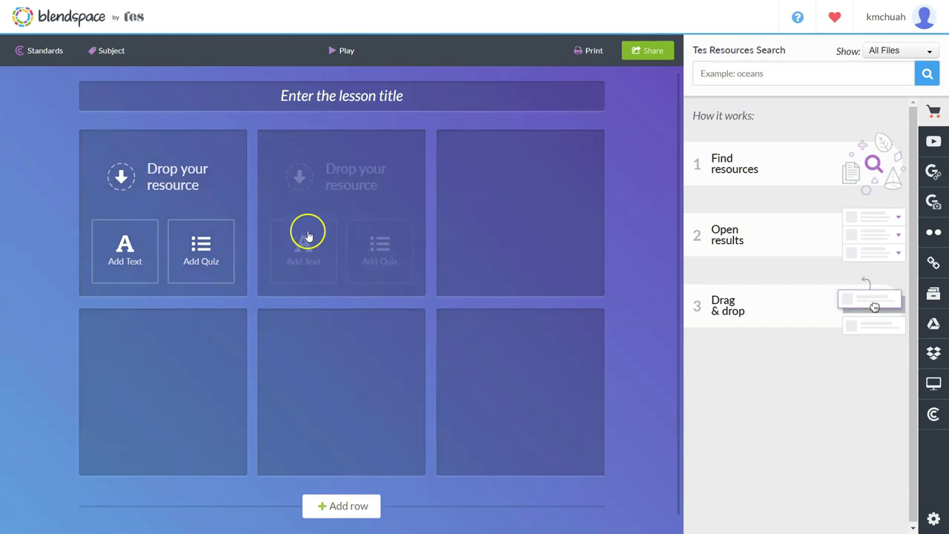
Title the lesson "Unit 1: Sejarah Malaysia".
{"action": "left_click", "coordinate": [344, 96]}
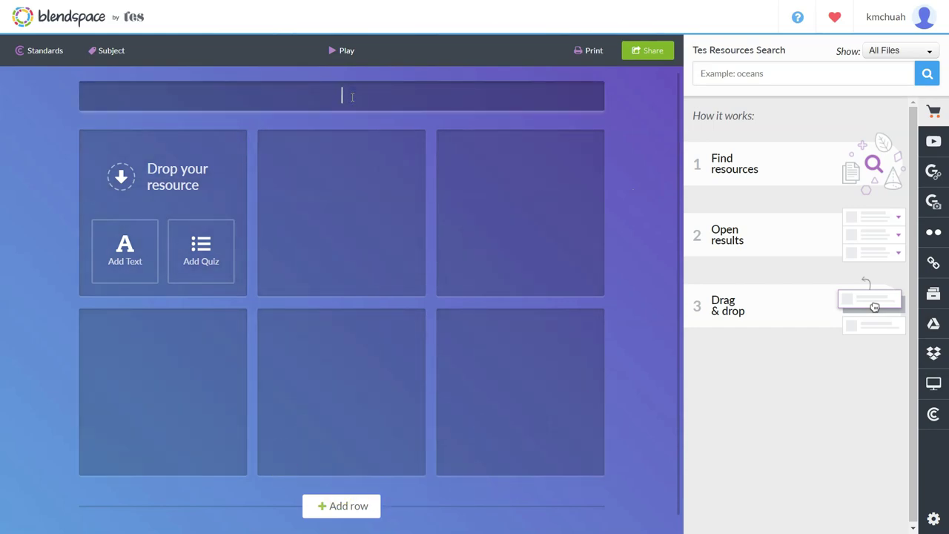
{"action": "type", "text": "Unit 1"}
{"action": "type", "text": "ejarah Malaysia"}
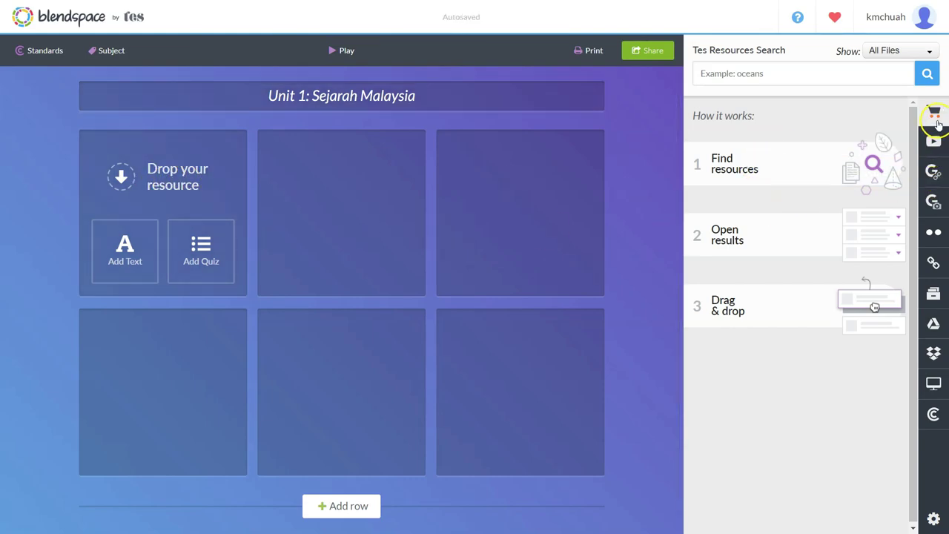
Search the Tes resources for "Malaysia".
{"action": "left_click", "coordinate": [803, 74]}
{"action": "type", "text": "Malaysia"}
{"action": "key", "text": "Return"}
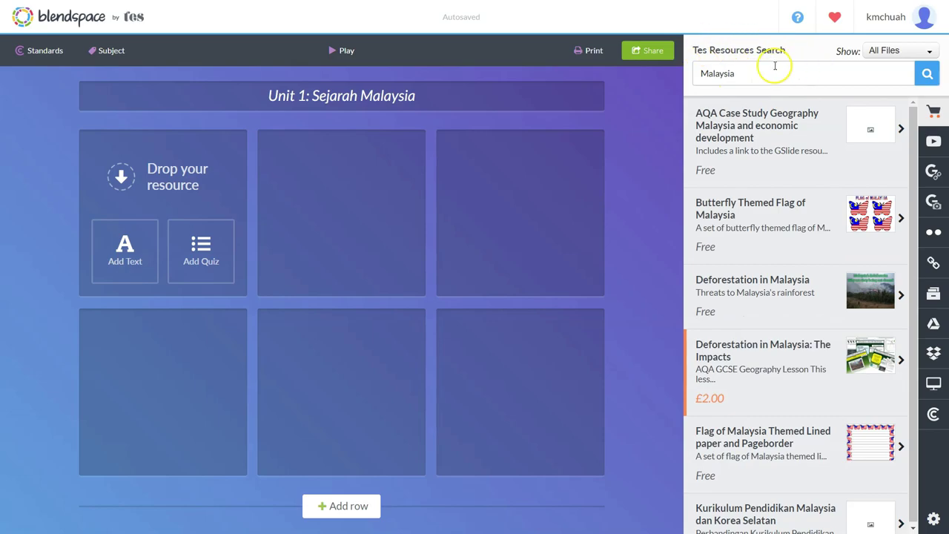
Browse the Malaysia resource results, examining which teaching materials are free and which are paid.
{"action": "scroll", "coordinate": [784, 333], "scroll_direction": "down", "scroll_amount": 3}
{"action": "left_click", "coordinate": [790, 513]}
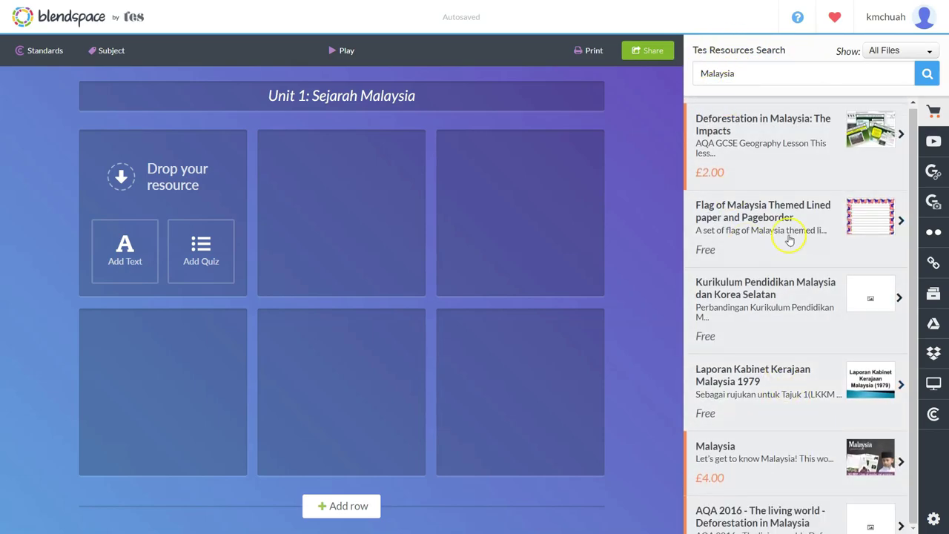
{"action": "scroll", "coordinate": [807, 378], "scroll_direction": "down", "scroll_amount": 4}
{"action": "scroll", "coordinate": [806, 378], "scroll_direction": "down", "scroll_amount": 4}
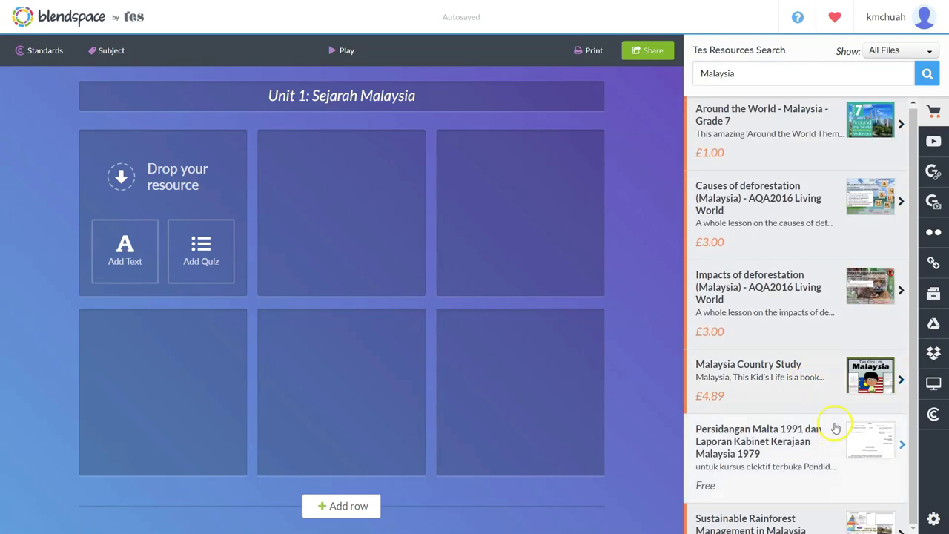
{"action": "scroll", "coordinate": [772, 374], "scroll_direction": "up", "scroll_amount": 3}
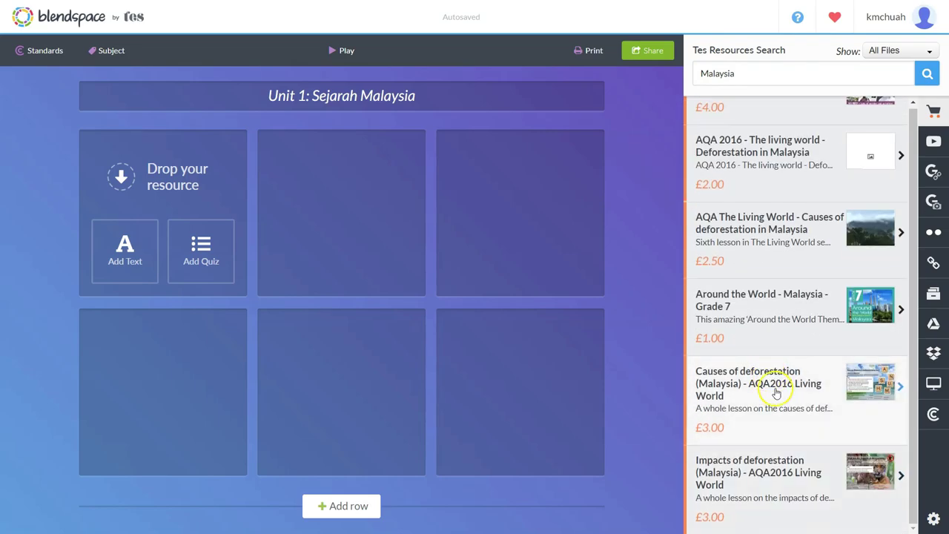
{"action": "scroll", "coordinate": [763, 393], "scroll_direction": "down", "scroll_amount": 3}
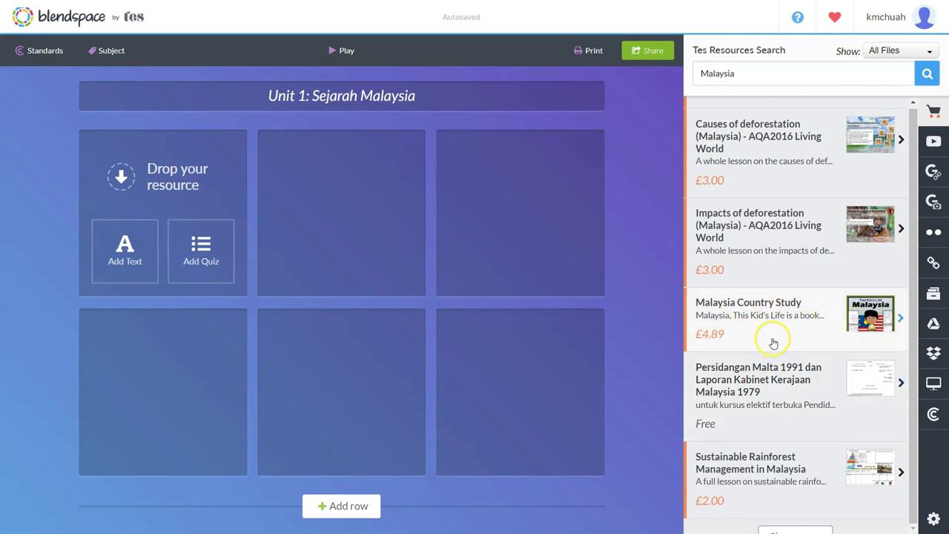
{"action": "scroll", "coordinate": [773, 343], "scroll_direction": "up", "scroll_amount": 1}
{"action": "scroll", "coordinate": [773, 343], "scroll_direction": "down", "scroll_amount": 8}
{"action": "scroll", "coordinate": [774, 343], "scroll_direction": "up", "scroll_amount": 3}
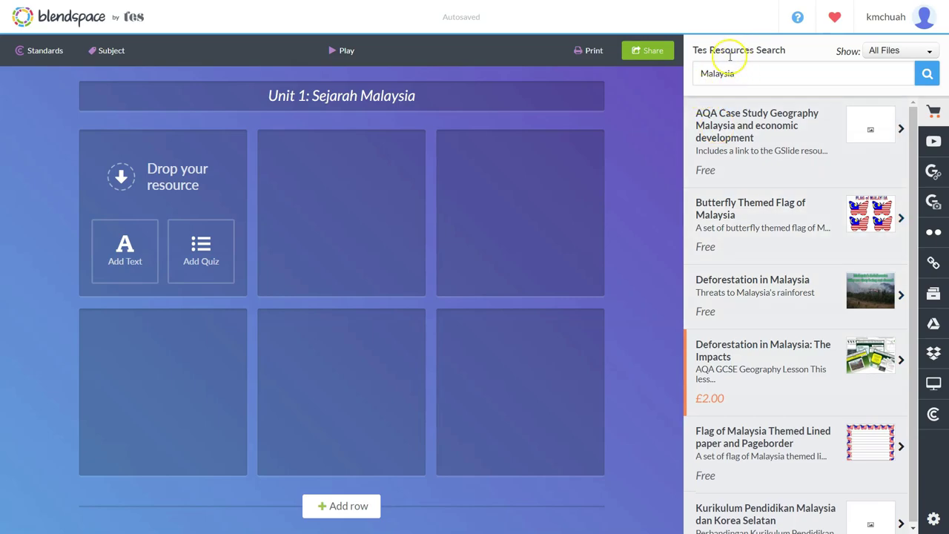
{"action": "scroll", "coordinate": [811, 309], "scroll_direction": "down", "scroll_amount": 6}
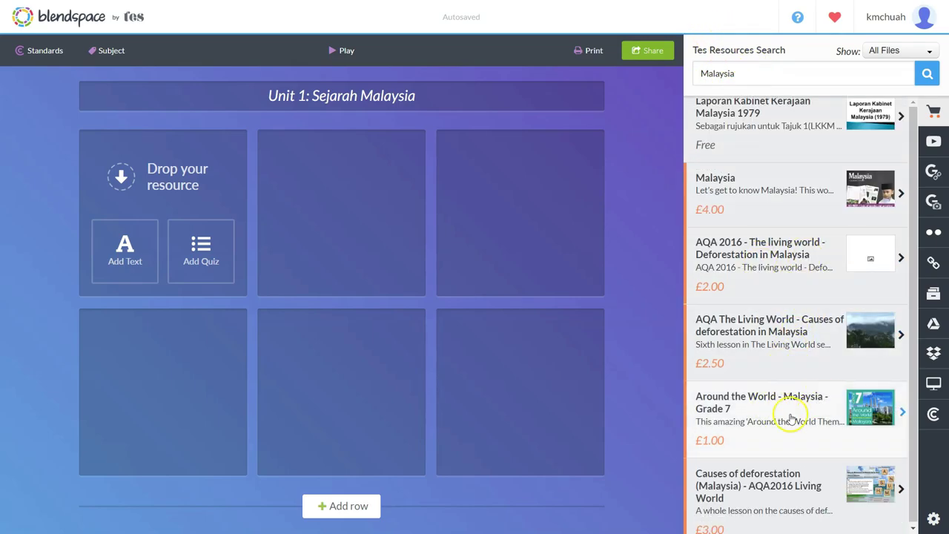
{"action": "scroll", "coordinate": [792, 418], "scroll_direction": "down", "scroll_amount": 2}
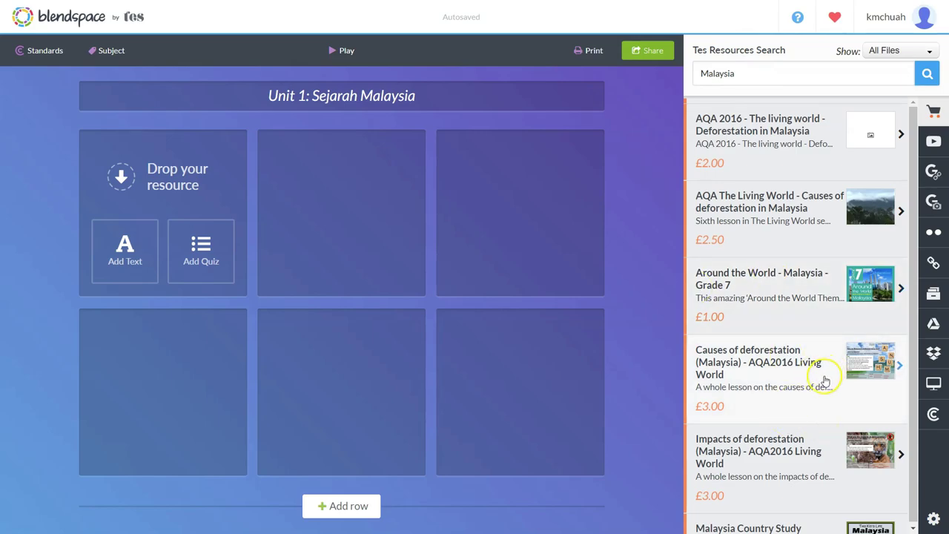
{"action": "scroll", "coordinate": [765, 381], "scroll_direction": "down", "scroll_amount": 4}
{"action": "scroll", "coordinate": [774, 382], "scroll_direction": "down", "scroll_amount": 5}
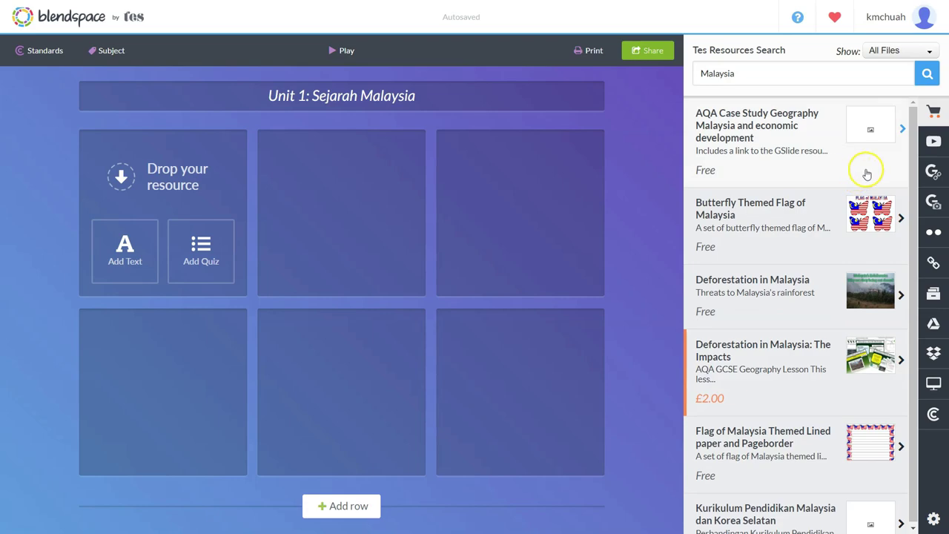
Add the first Malaysia skyline image from Google to the first tile with the description "Apakah pandangan anda tentang ibu negara Malaysia?".
{"action": "left_click", "coordinate": [936, 202]}
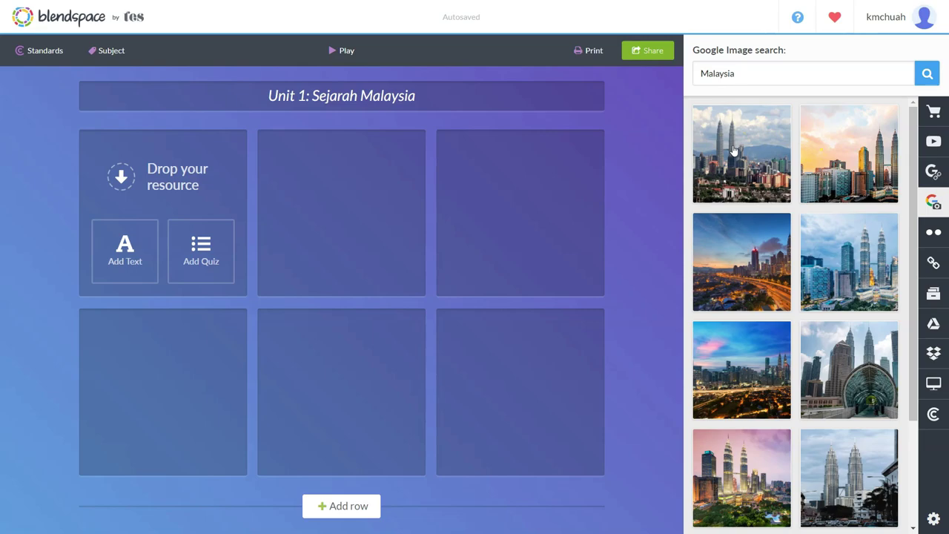
{"action": "left_click_drag", "start_coordinate": [734, 206], "coordinate": [151, 194]}
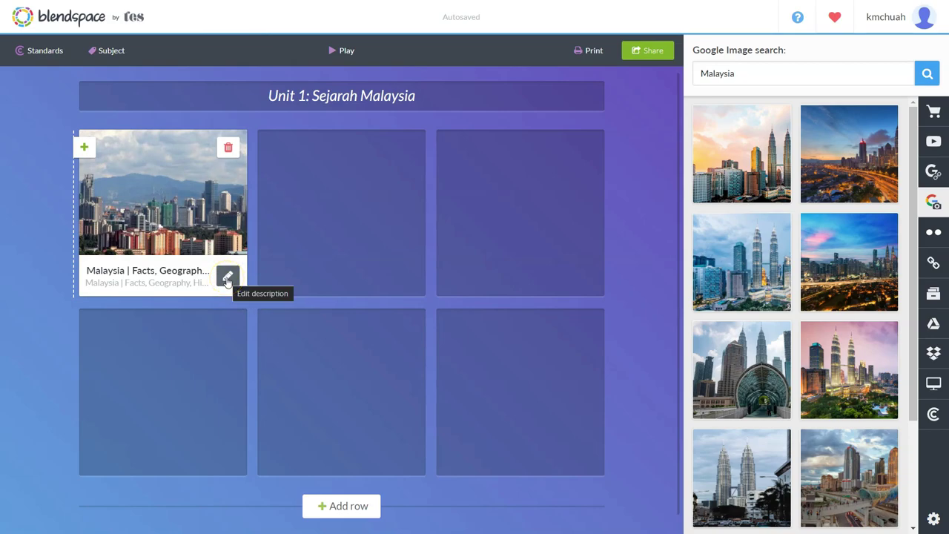
{"action": "left_click", "coordinate": [228, 280]}
{"action": "left_click_drag", "start_coordinate": [159, 155], "coordinate": [72, 124]}
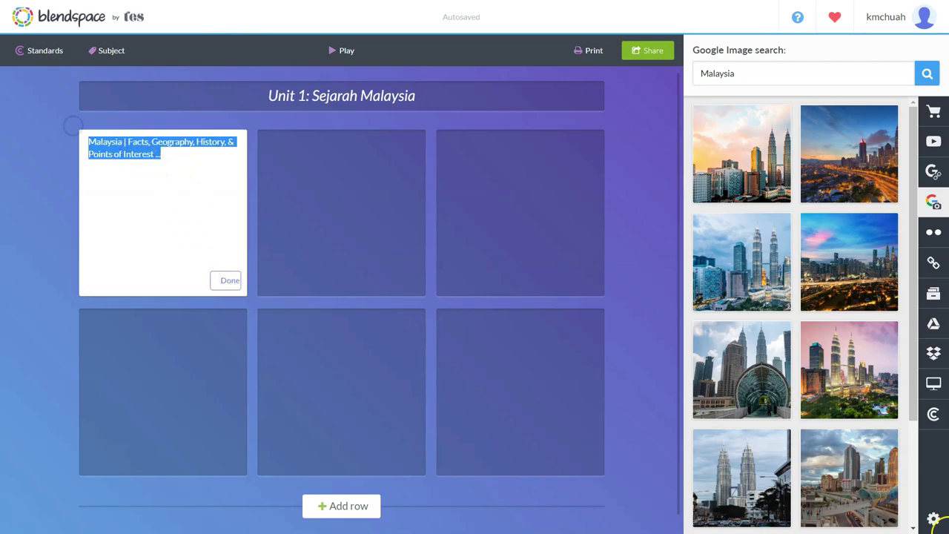
{"action": "key", "text": "BackSpace"}
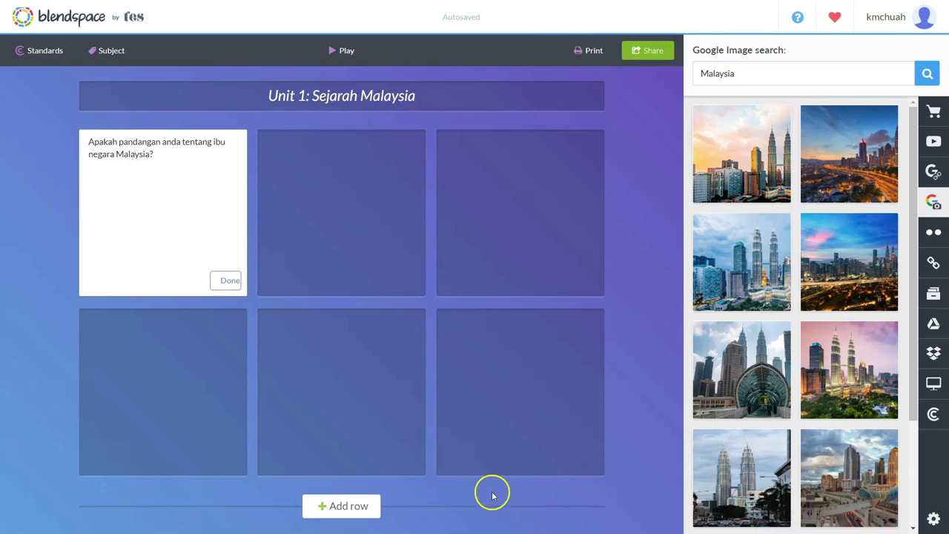
{"action": "left_click", "coordinate": [223, 280]}
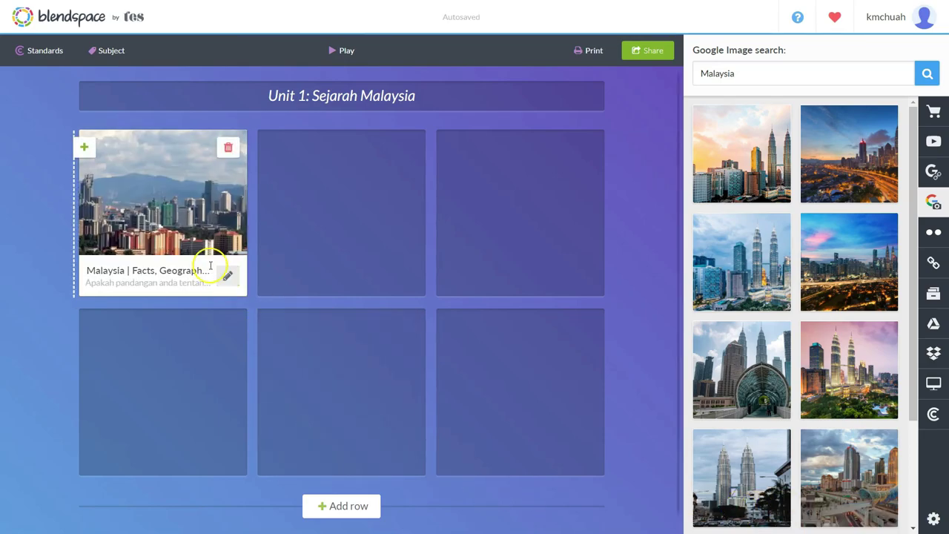
Preview the skyline tile and examine its description, discussion area and comment field.
{"action": "left_click", "coordinate": [162, 214]}
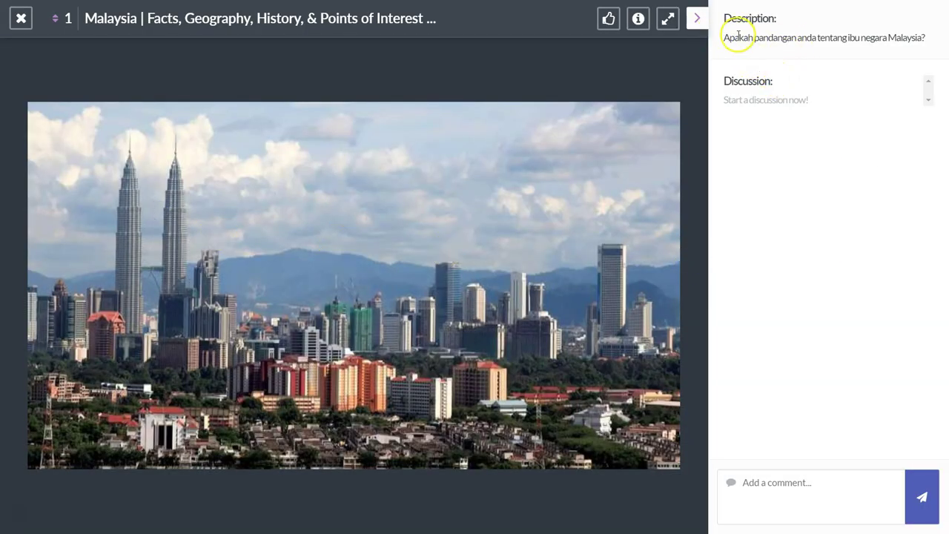
{"action": "left_click", "coordinate": [745, 97]}
{"action": "left_click", "coordinate": [823, 484]}
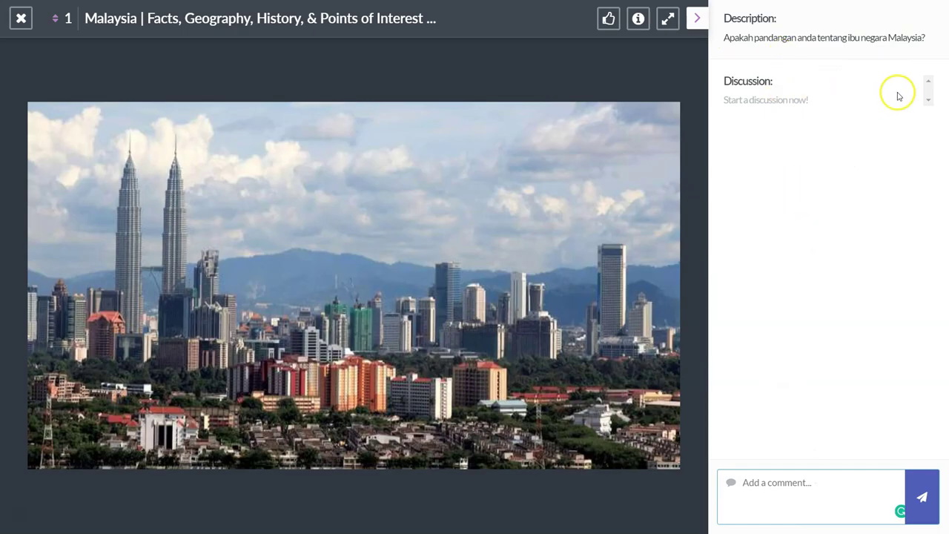
{"action": "key", "text": "Escape"}
Add the "Malaysia - Wikipedia" page from the Google web results to the second tile.
{"action": "left_click", "coordinate": [933, 202]}
{"action": "left_click", "coordinate": [932, 171]}
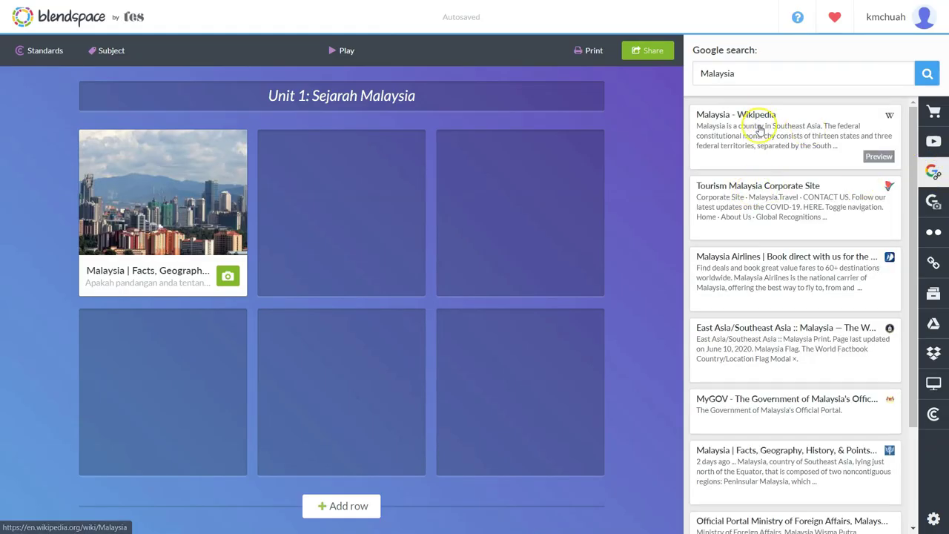
{"action": "left_click_drag", "start_coordinate": [760, 130], "coordinate": [289, 169]}
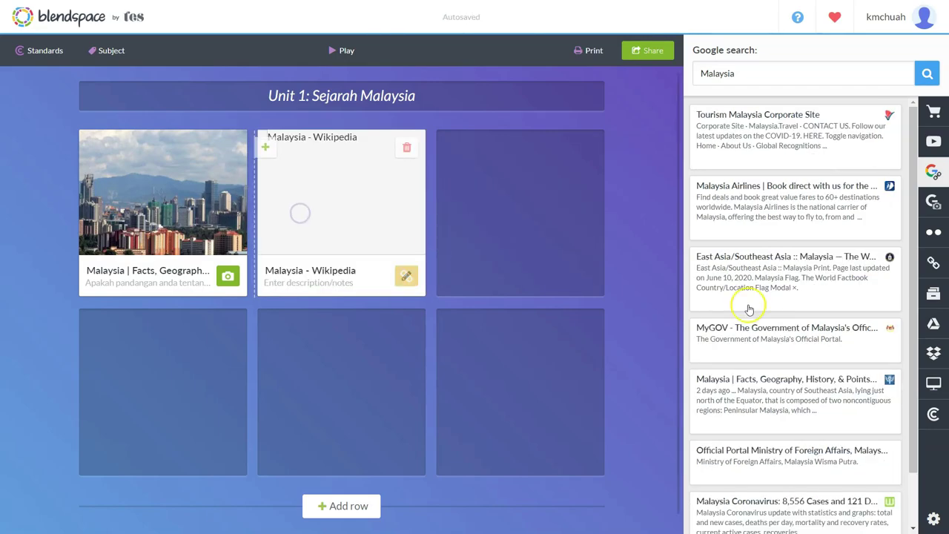
{"action": "scroll", "coordinate": [800, 334], "scroll_direction": "down", "scroll_amount": 1}
Add the Oriental Pied Hornbill photo to the third tile and Google's glass-tunnel image of Kuala Lumpur to the fourth.
{"action": "left_click", "coordinate": [933, 384]}
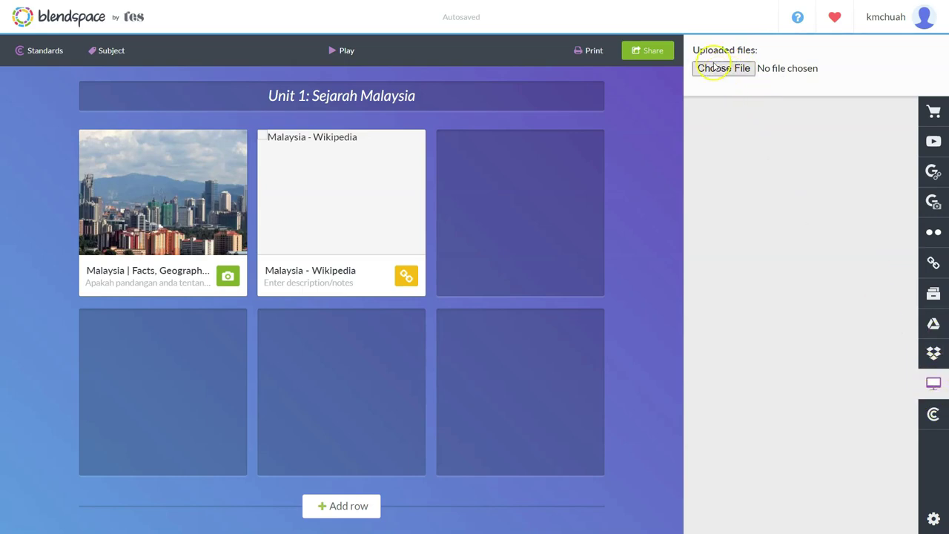
{"action": "left_click", "coordinate": [936, 334]}
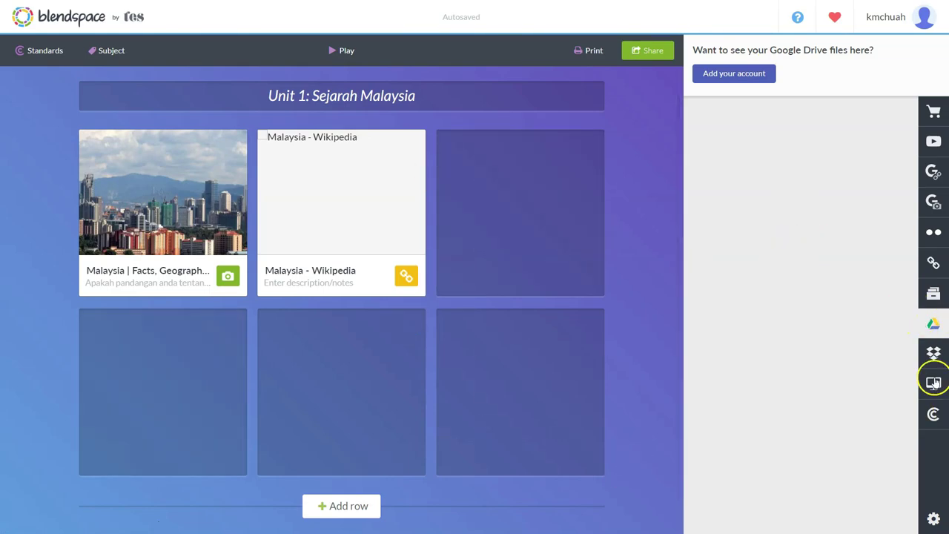
{"action": "left_click", "coordinate": [936, 293]}
{"action": "left_click_drag", "start_coordinate": [849, 478], "coordinate": [186, 364]}
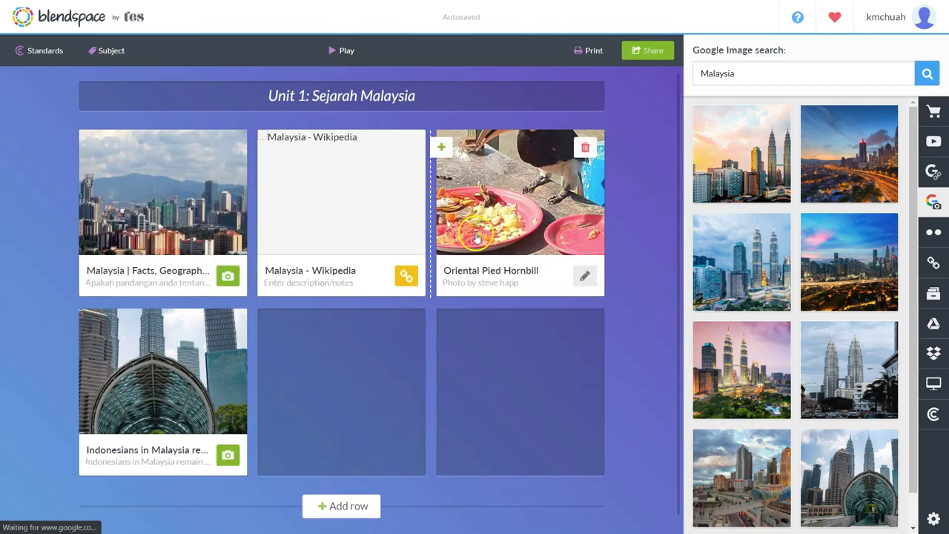
Add a text resource to the fifth tile reading "Jom kita fikir sejenak....", formatted bold, red and as Heading 1.
{"action": "left_click", "coordinate": [310, 435]}
{"action": "left_click", "coordinate": [386, 219]}
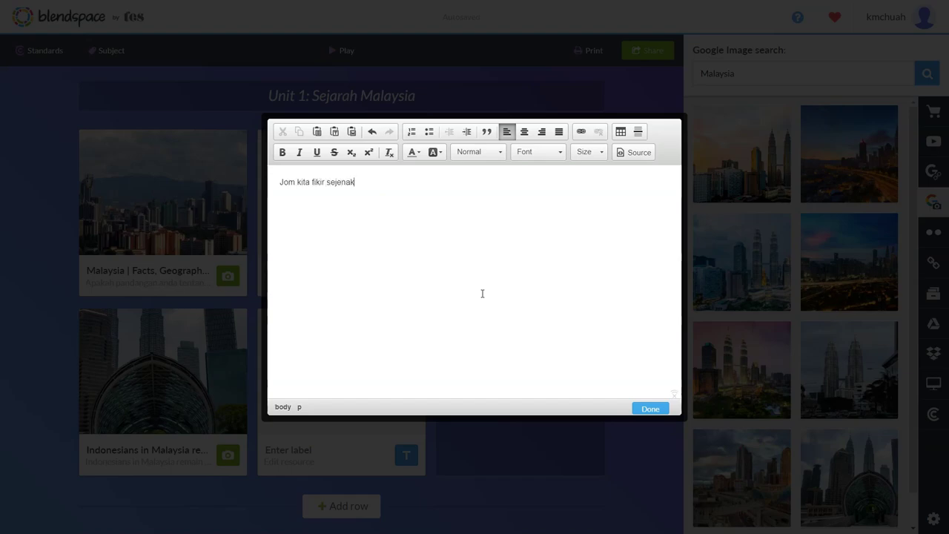
{"action": "key", "text": "ctrl+a"}
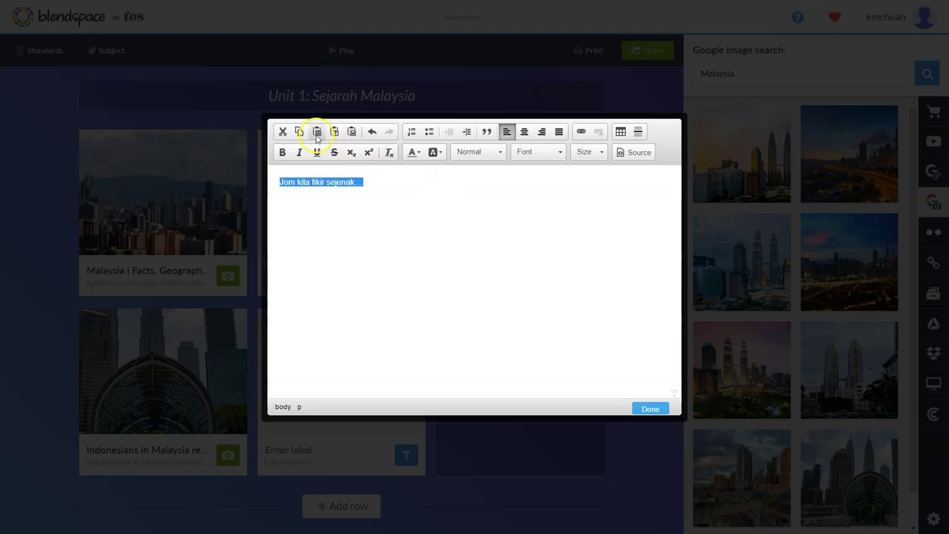
{"action": "left_click", "coordinate": [281, 152]}
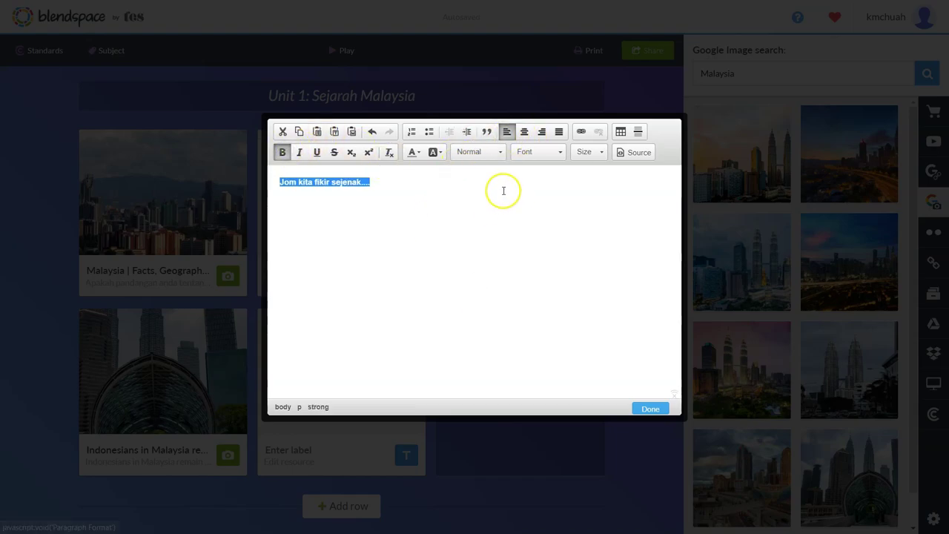
{"action": "left_click", "coordinate": [413, 152]}
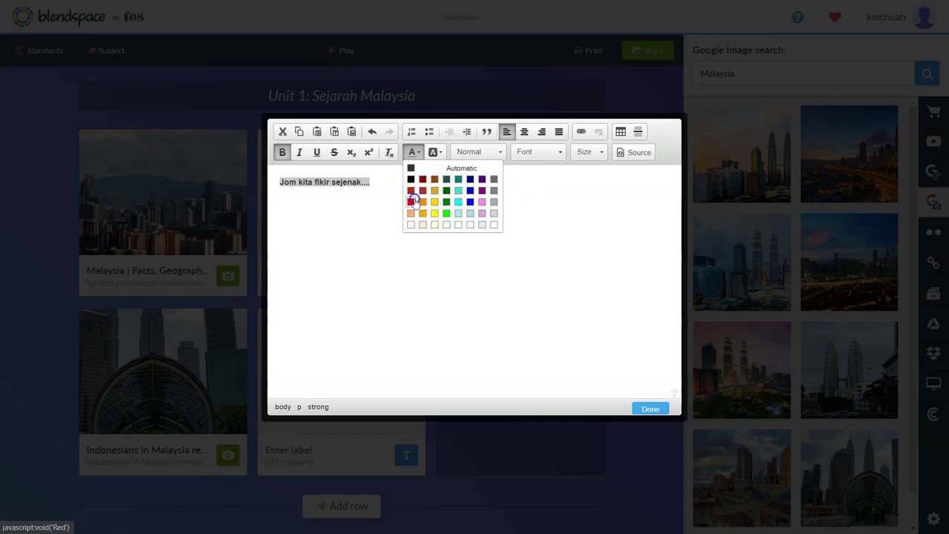
{"action": "left_click", "coordinate": [421, 201]}
{"action": "left_click", "coordinate": [486, 151]}
{"action": "left_click", "coordinate": [504, 202]}
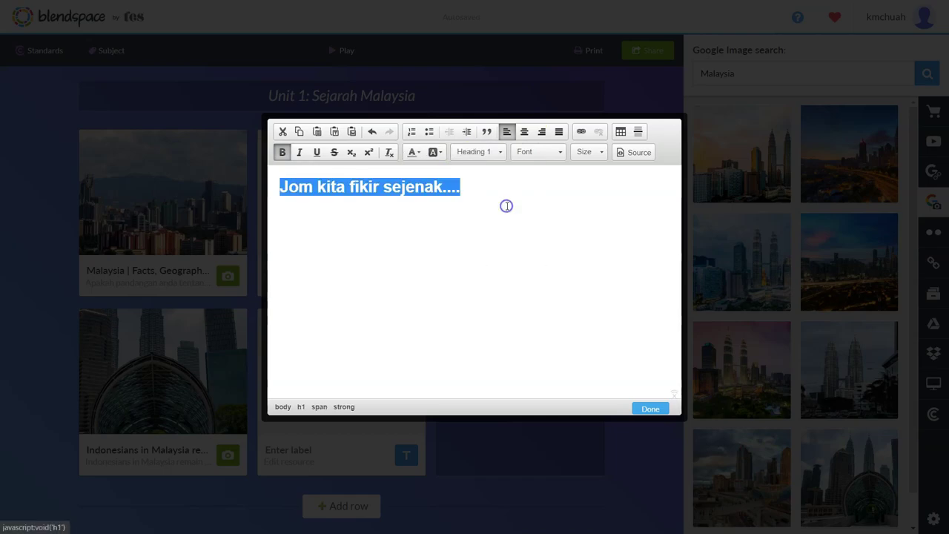
{"action": "left_click", "coordinate": [556, 269]}
{"action": "left_click", "coordinate": [659, 414]}
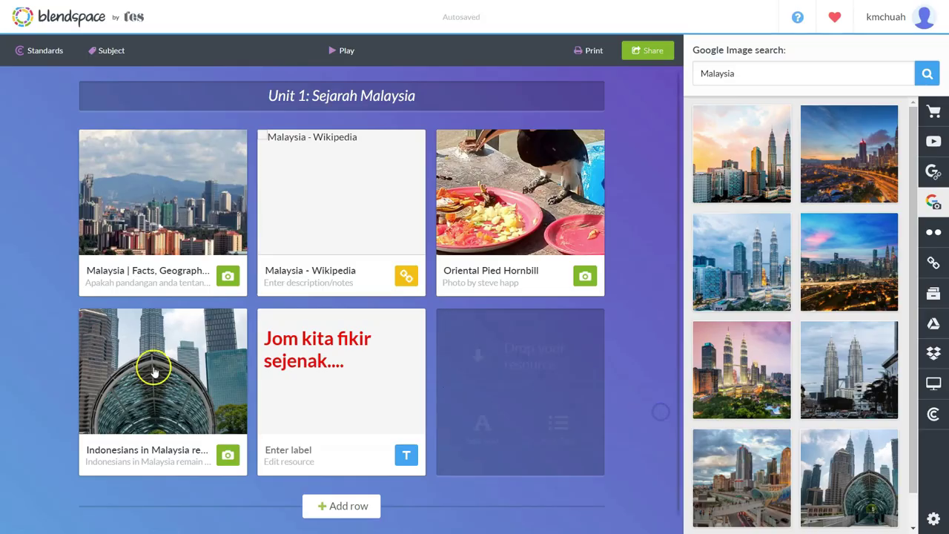
Preview the lesson from the glass-tunnel image, move forward and back between resources, and return to editing.
{"action": "left_click", "coordinate": [133, 376]}
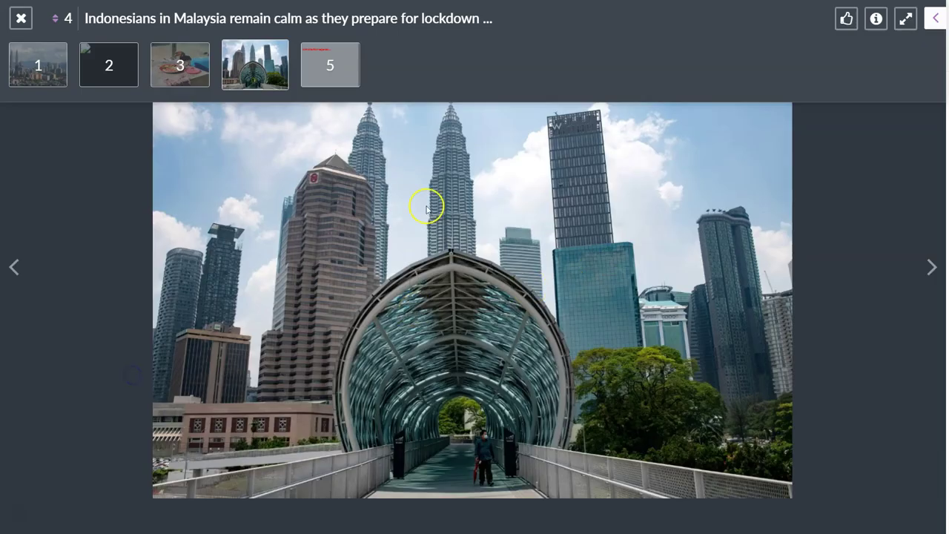
{"action": "left_click", "coordinate": [931, 267]}
{"action": "left_click", "coordinate": [15, 268]}
{"action": "left_click", "coordinate": [18, 15]}
Reorder the tiles as hornbill photo, glass-tunnel image, text, skyline image and Wikipedia page.
{"action": "left_click_drag", "start_coordinate": [163, 367], "coordinate": [334, 200]}
{"action": "left_click_drag", "start_coordinate": [369, 370], "coordinate": [502, 184]}
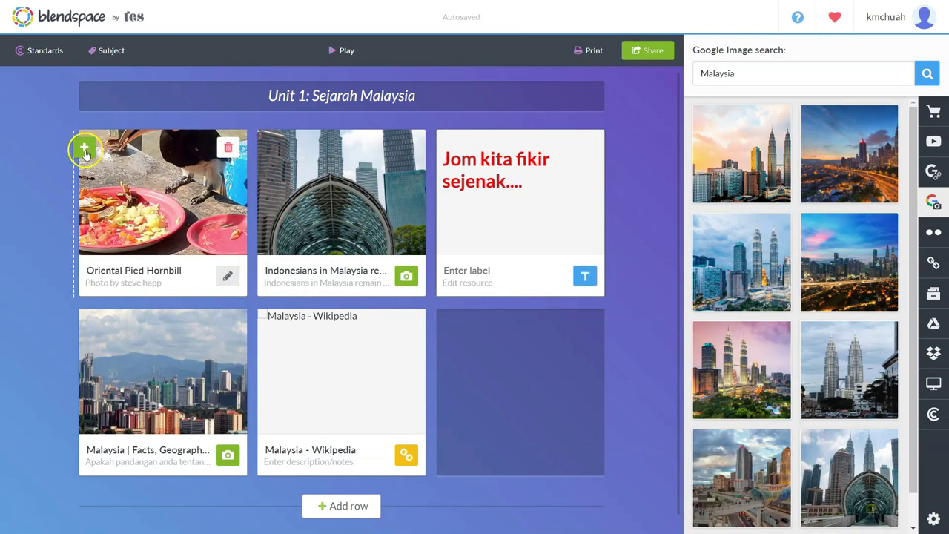
Add a quiz to the sixth tile with the first question "Negeri manakah yang paling besar di Malaysia?".
{"action": "mouse_move", "coordinate": [551, 310]}
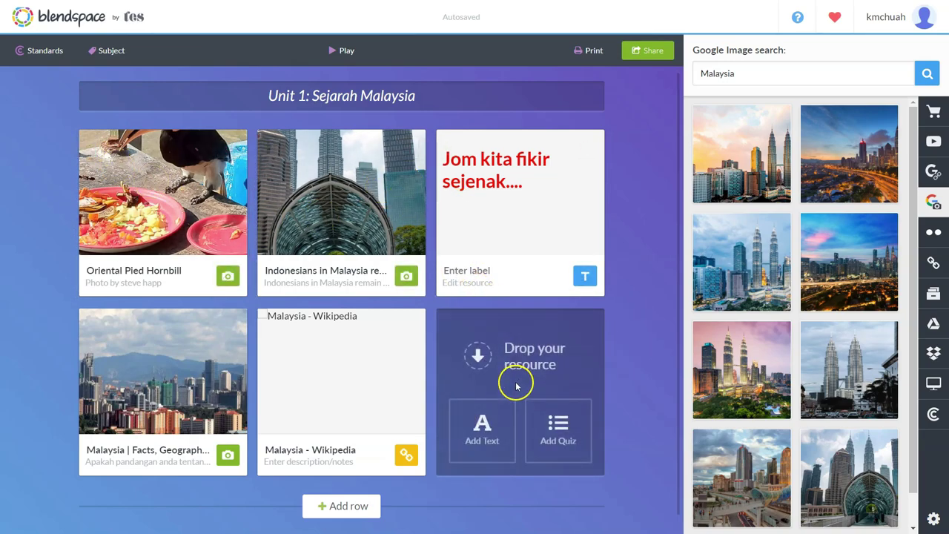
{"action": "left_click", "coordinate": [565, 439]}
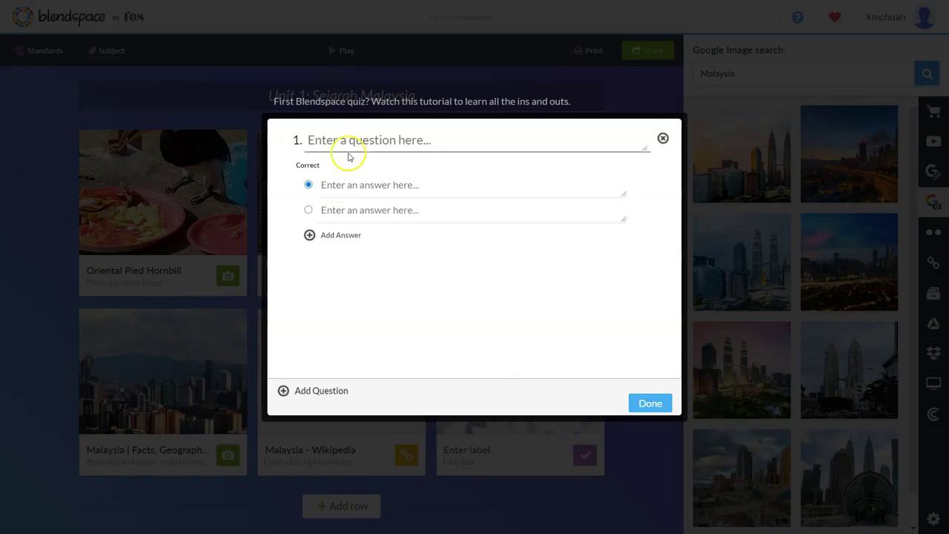
{"action": "left_click", "coordinate": [339, 141]}
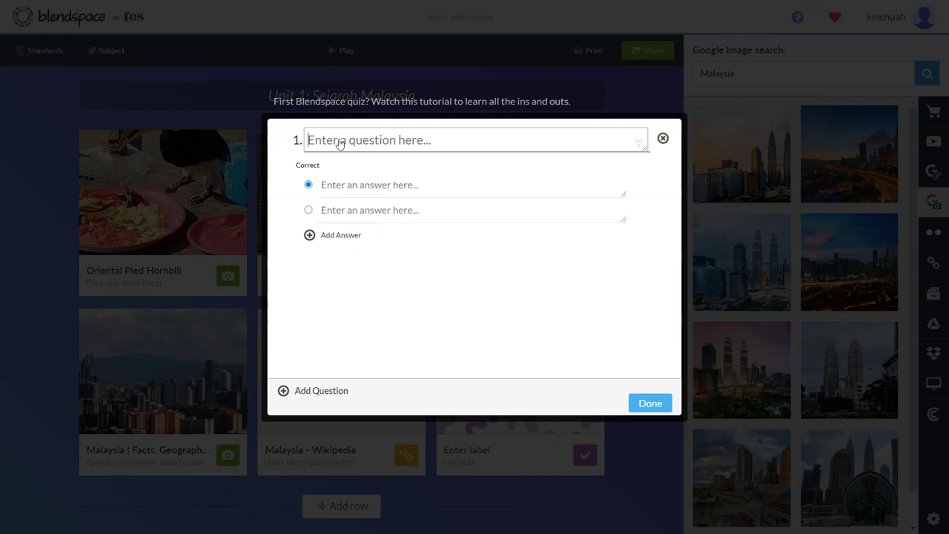
{"action": "type", "text": "N"}
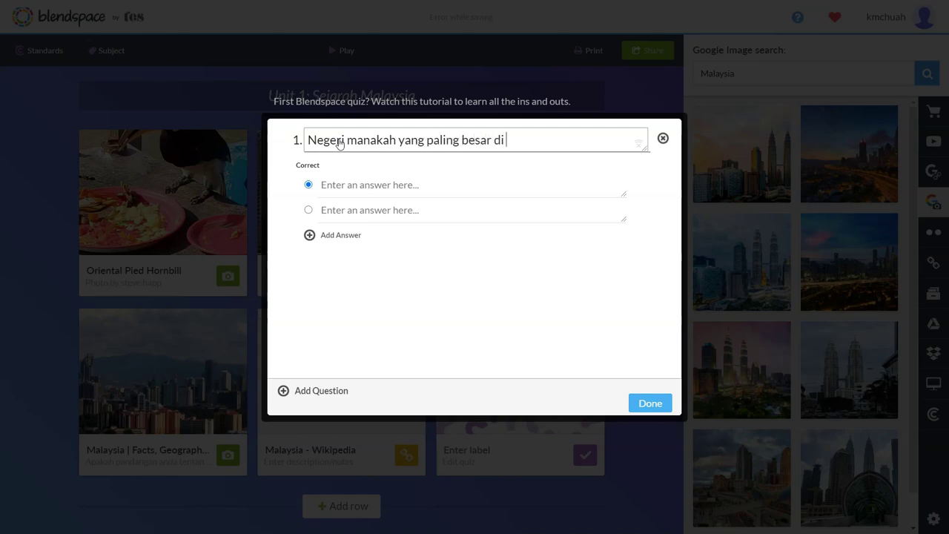
Give the first question the answers Sabah, Sarawak and Pahang, and mark Sarawak as correct.
{"action": "left_click", "coordinate": [341, 186]}
{"action": "type", "text": "Sab"}
{"action": "left_click", "coordinate": [344, 195]}
{"action": "type", "text": "hah"}
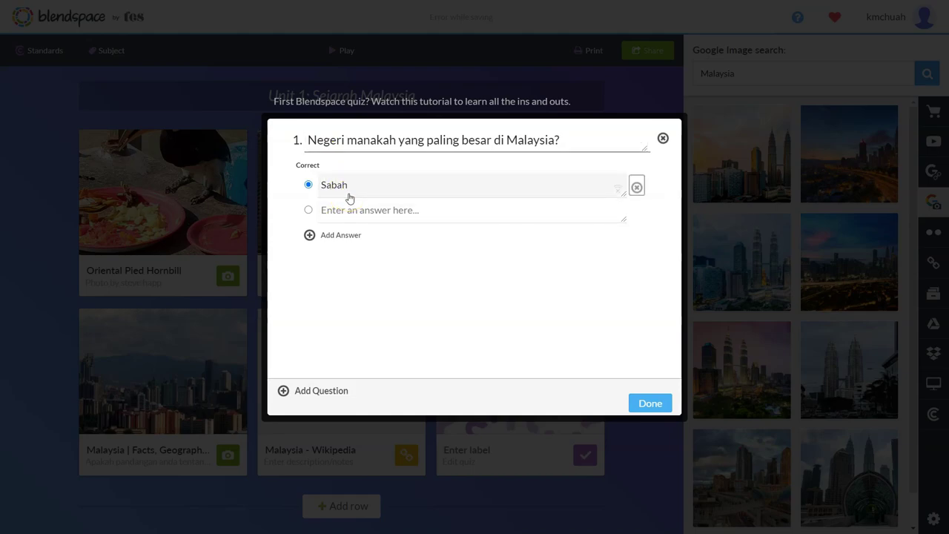
{"action": "left_click", "coordinate": [343, 211]}
{"action": "type", "text": "Sara"}
{"action": "left_click", "coordinate": [330, 234]}
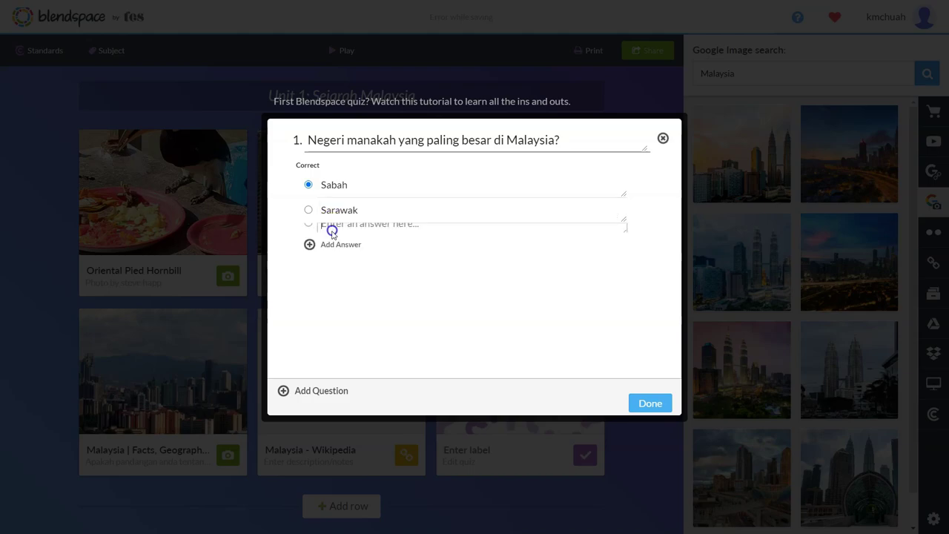
{"action": "type", "text": "Pahang"}
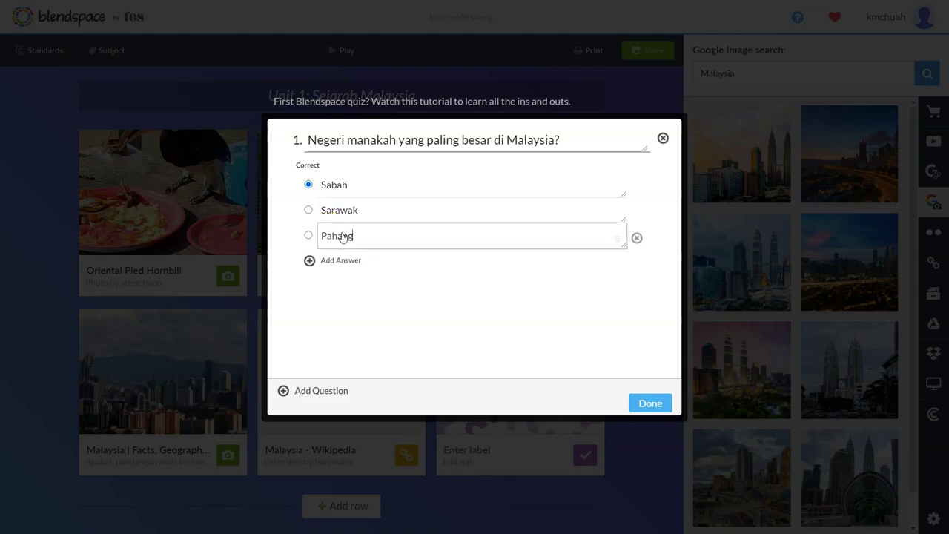
{"action": "left_click", "coordinate": [308, 210]}
Add the second question "Apa bunga rasmi negara?" with answers Rafflesia and Bunga Raya, mark Bunga Raya correct, and finish the quiz.
{"action": "left_click", "coordinate": [315, 393]}
{"action": "scroll", "coordinate": [535, 289], "scroll_direction": "up", "scroll_amount": 1}
{"action": "scroll", "coordinate": [536, 289], "scroll_direction": "down", "scroll_amount": 1}
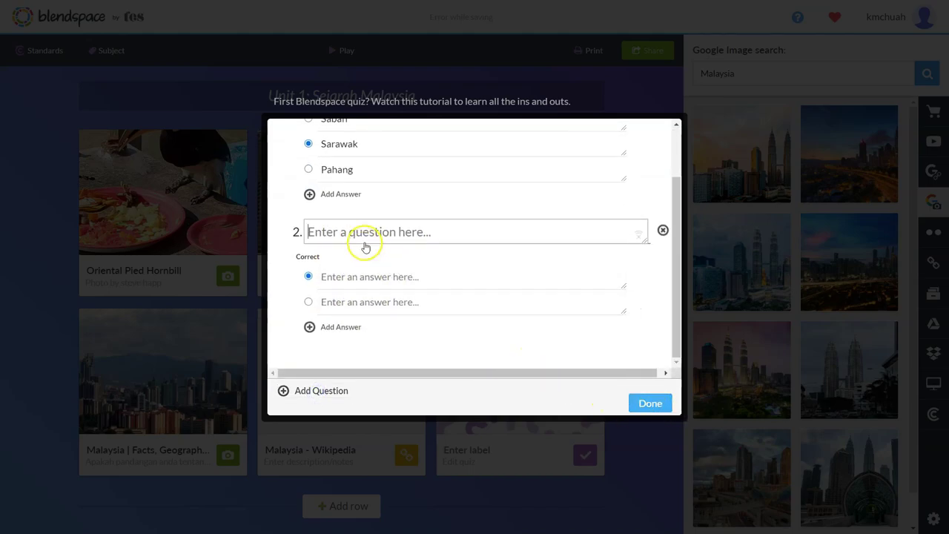
{"action": "type", "text": "Apa bunga rasmi ne"}
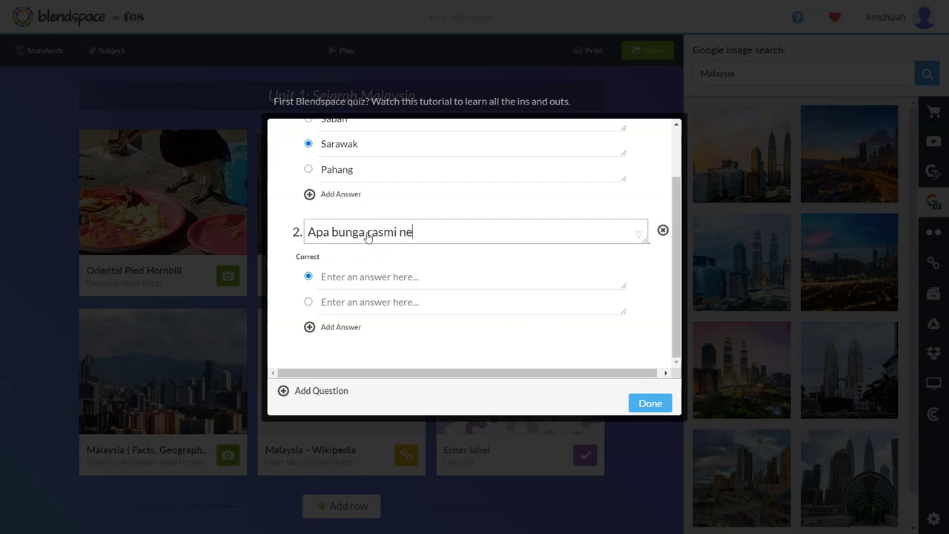
{"action": "left_click", "coordinate": [360, 285]}
{"action": "type", "text": "Rafflesia"}
{"action": "left_click", "coordinate": [370, 304]}
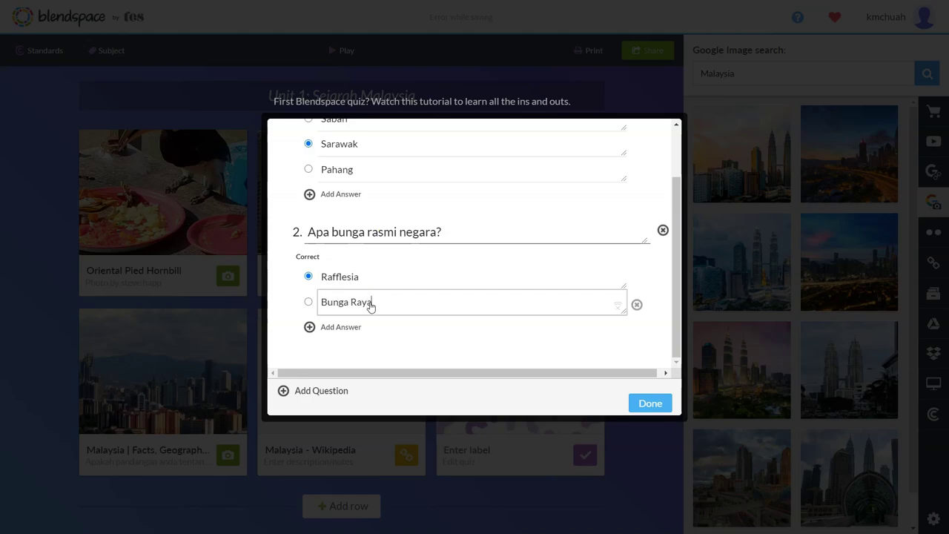
{"action": "left_click", "coordinate": [308, 302]}
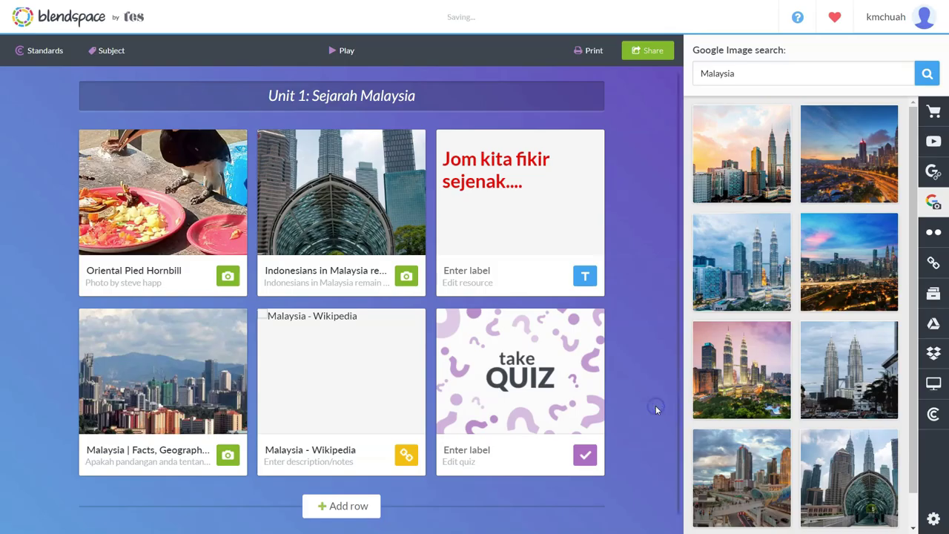
Preview the lesson from the Wikipedia page to the quiz, answer Sarawak and Bunga Raya, and submit the answers.
{"action": "left_click", "coordinate": [383, 373]}
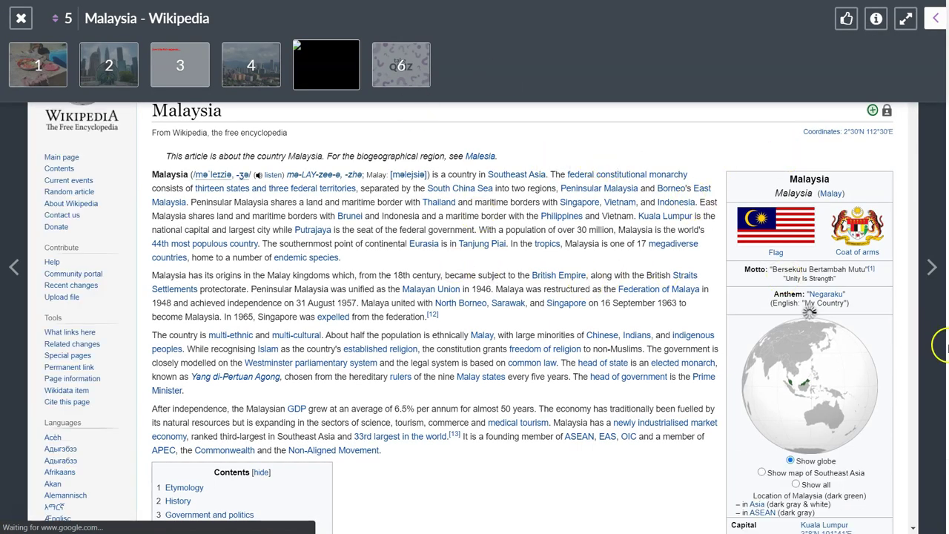
{"action": "left_click", "coordinate": [936, 267]}
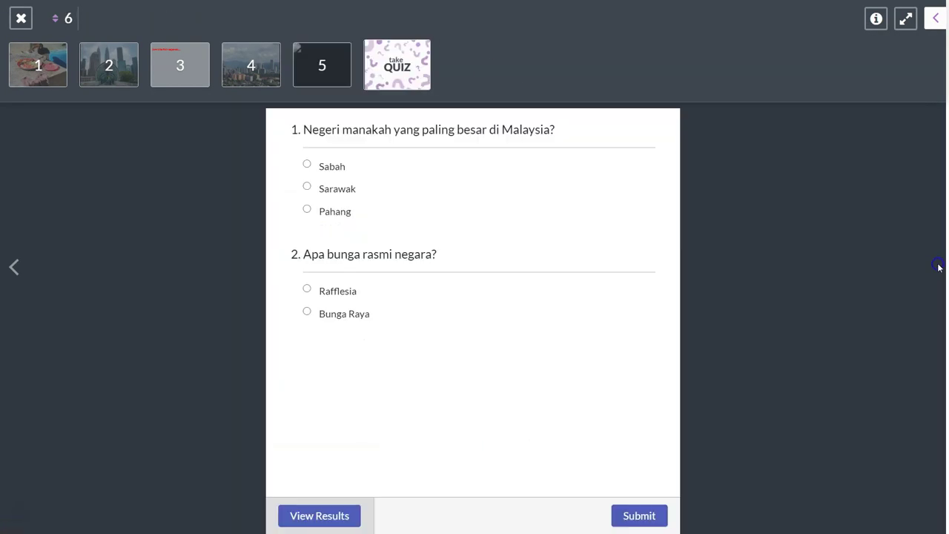
{"action": "left_click", "coordinate": [334, 191]}
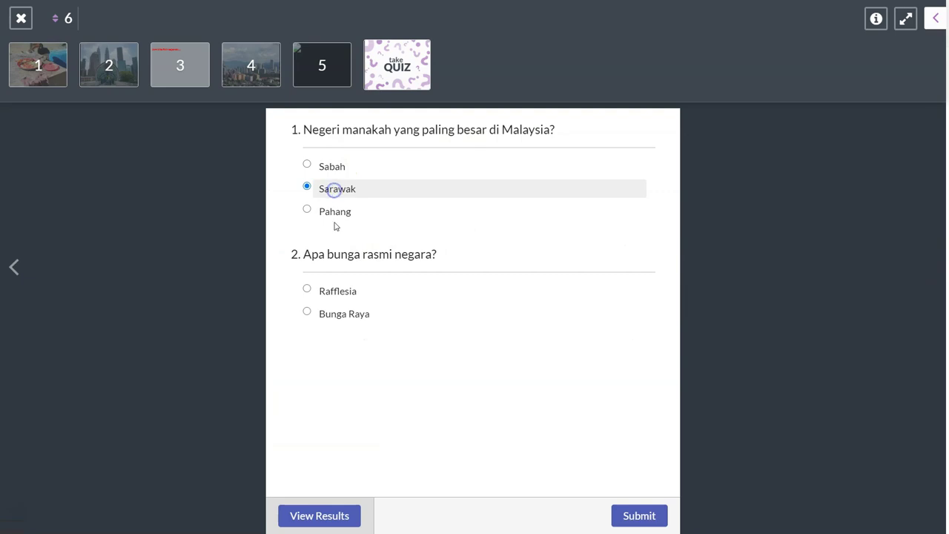
{"action": "left_click", "coordinate": [351, 318]}
{"action": "left_click", "coordinate": [627, 515]}
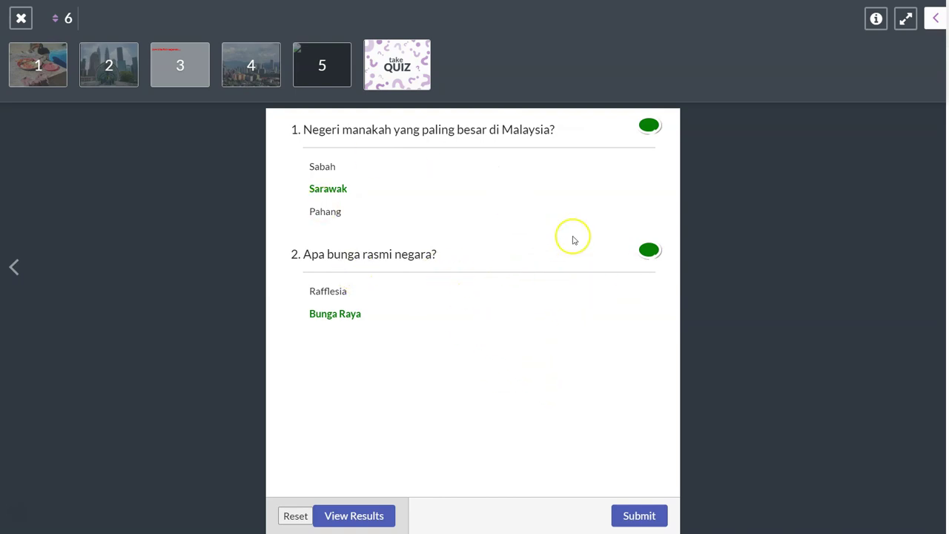
Close the lesson preview and open the sharing options for the "Unit 1: Sejarah Malaysia" lesson.
{"action": "key", "text": "Escape"}
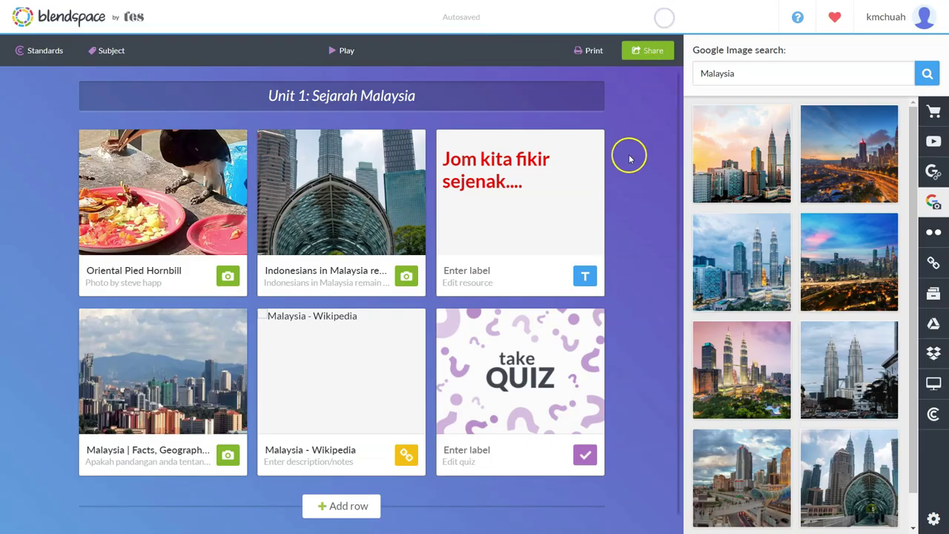
{"action": "left_click", "coordinate": [646, 50]}
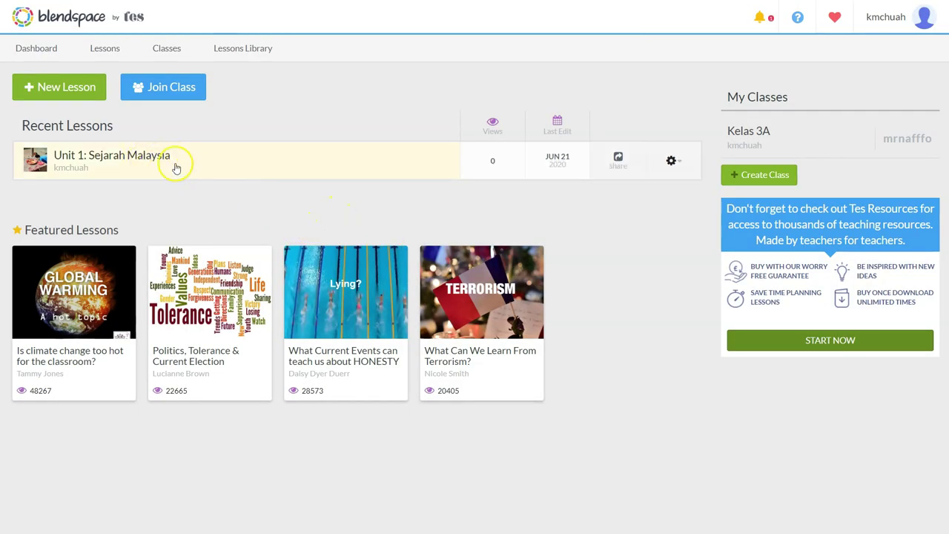
Open the Lessons Library and browse its ready-made digital lessons by subject.
{"action": "left_click", "coordinate": [244, 50]}
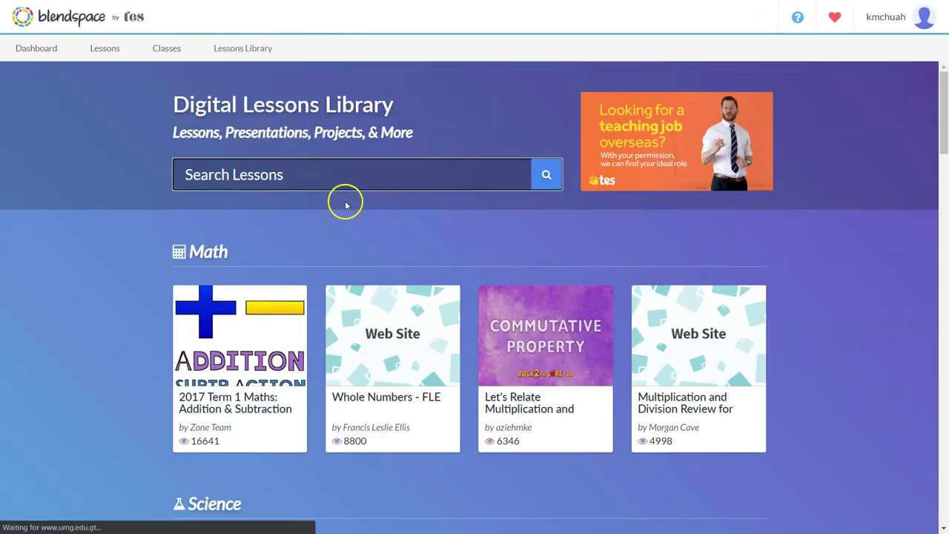
{"action": "scroll", "coordinate": [480, 419], "scroll_direction": "down", "scroll_amount": 15}
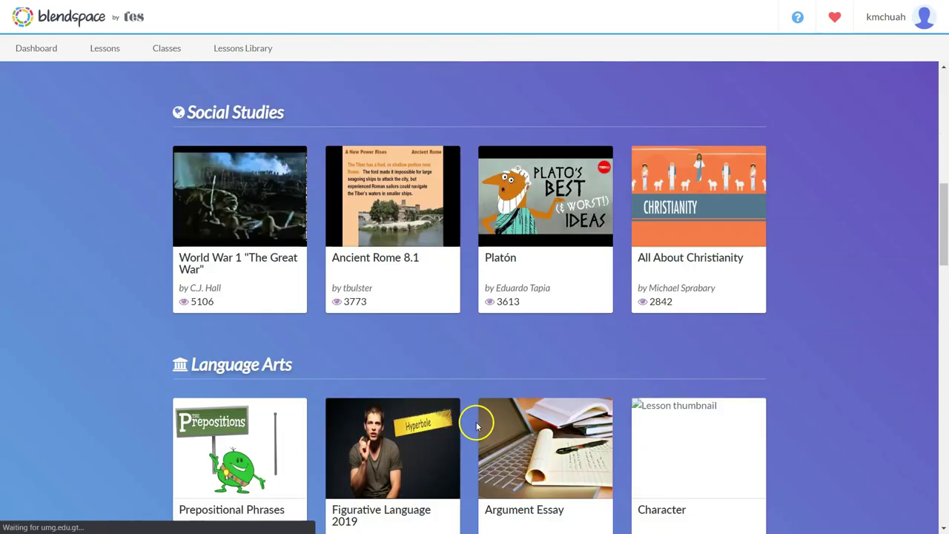
{"action": "scroll", "coordinate": [444, 371], "scroll_direction": "down", "scroll_amount": 5}
{"action": "scroll", "coordinate": [222, 260], "scroll_direction": "up", "scroll_amount": 4}
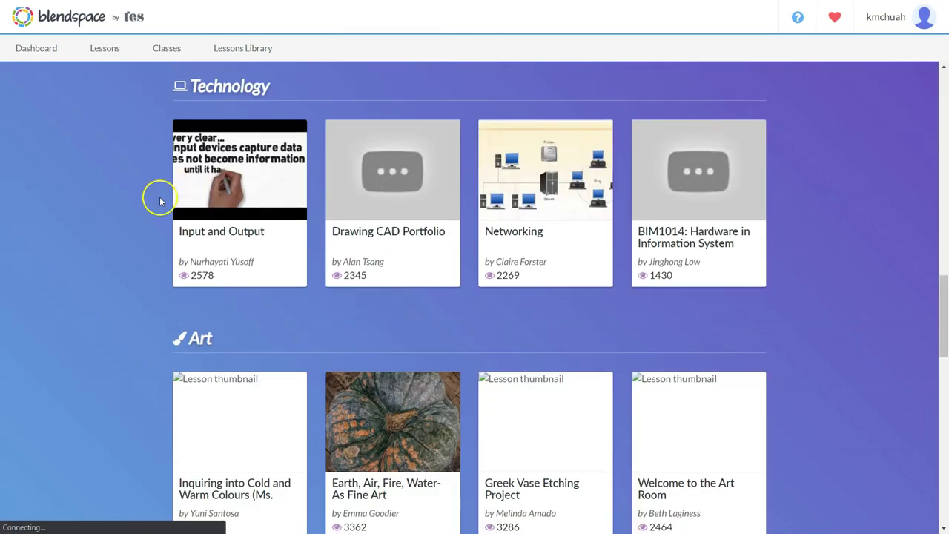
{"action": "scroll", "coordinate": [252, 223], "scroll_direction": "up", "scroll_amount": 4}
{"action": "scroll", "coordinate": [297, 171], "scroll_direction": "up", "scroll_amount": 10}
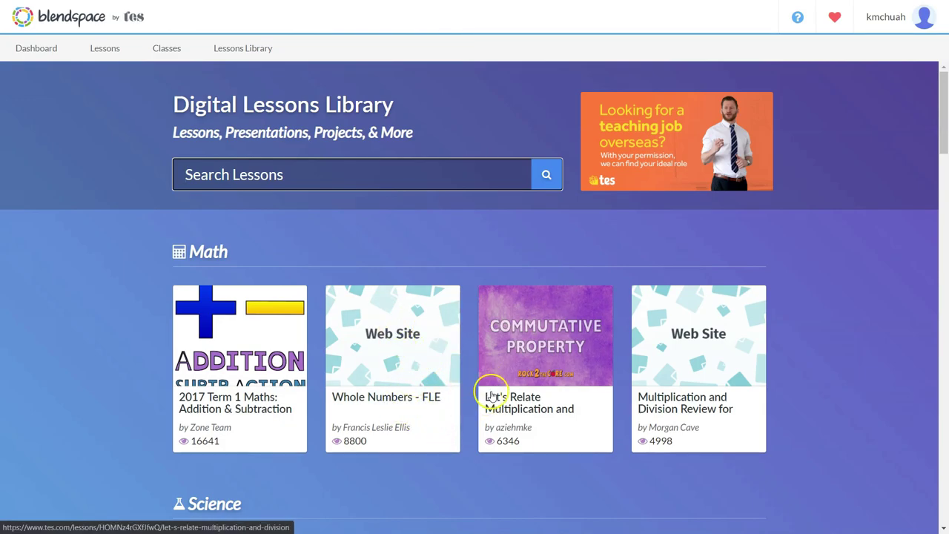
Return to the dashboard, open the Tes Resources site and look over its popular resources and their prices.
{"action": "left_click", "coordinate": [47, 55]}
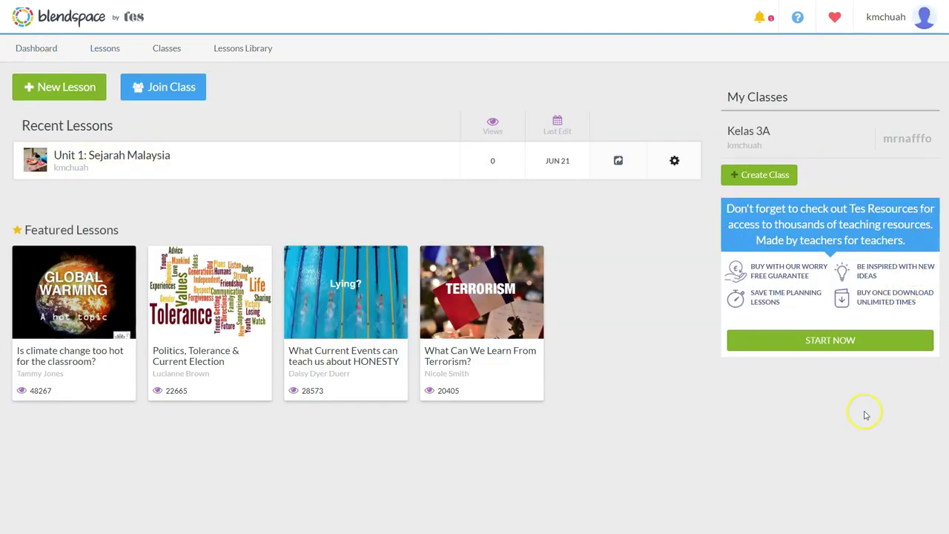
{"action": "left_click", "coordinate": [824, 340]}
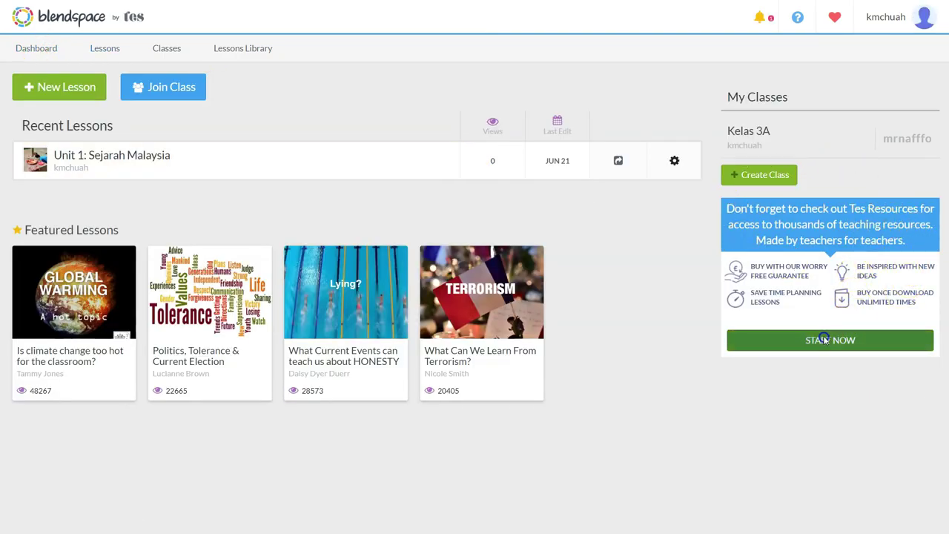
{"action": "scroll", "coordinate": [441, 301], "scroll_direction": "down", "scroll_amount": 3}
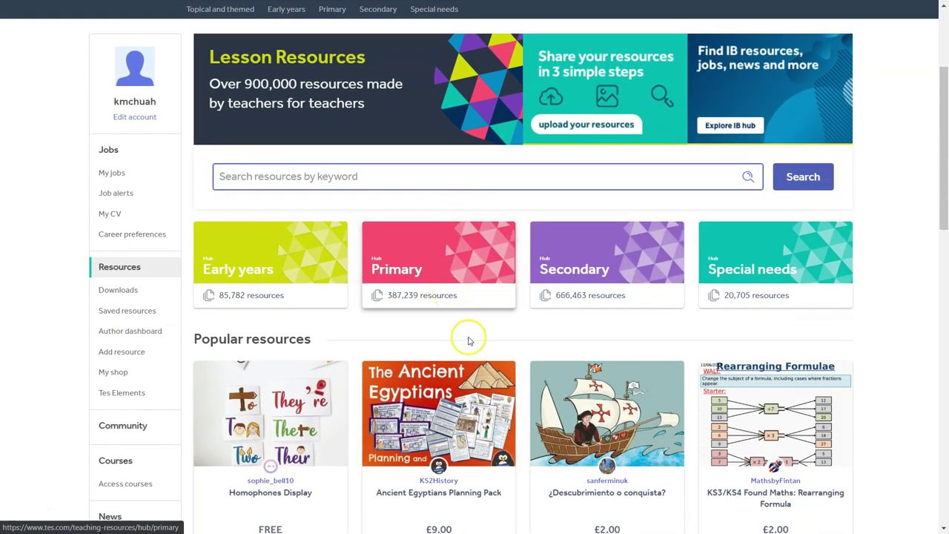
{"action": "scroll", "coordinate": [470, 334], "scroll_direction": "down", "scroll_amount": 5}
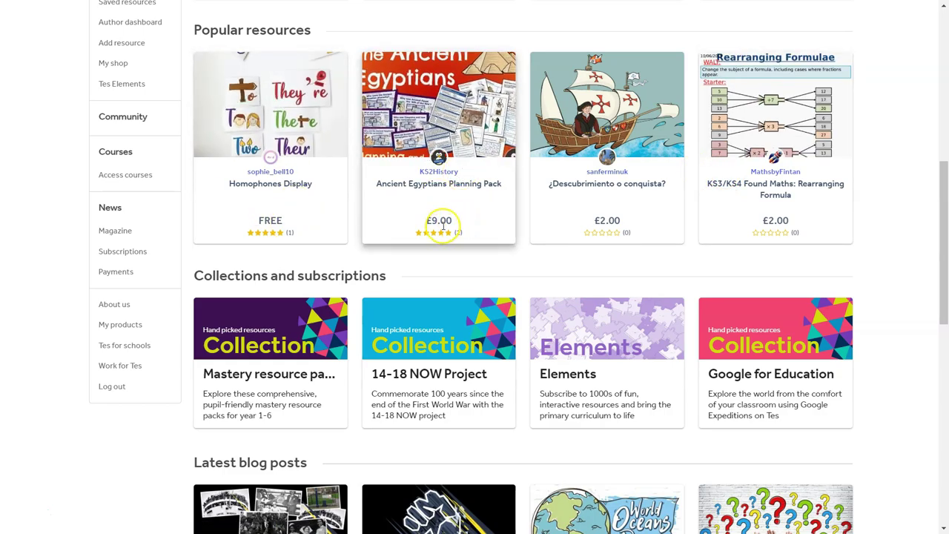
{"action": "scroll", "coordinate": [598, 206], "scroll_direction": "up", "scroll_amount": 2}
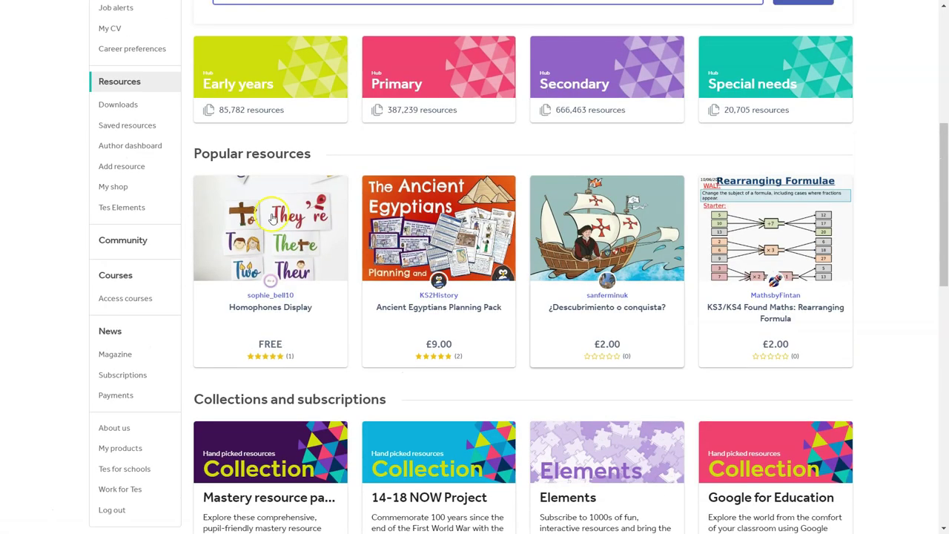
{"action": "left_click_drag", "start_coordinate": [943, 248], "coordinate": [913, 215]}
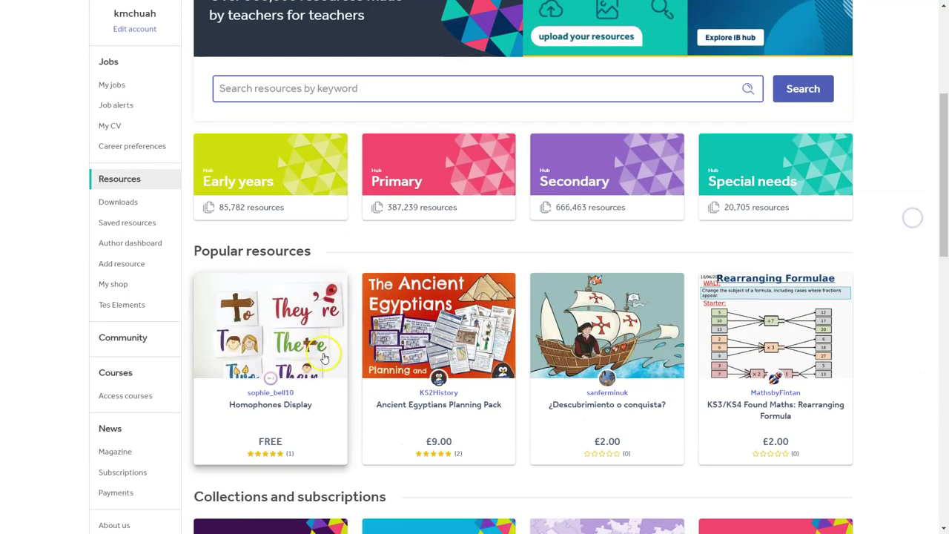
{"action": "scroll", "coordinate": [762, 364], "scroll_direction": "up", "scroll_amount": 4}
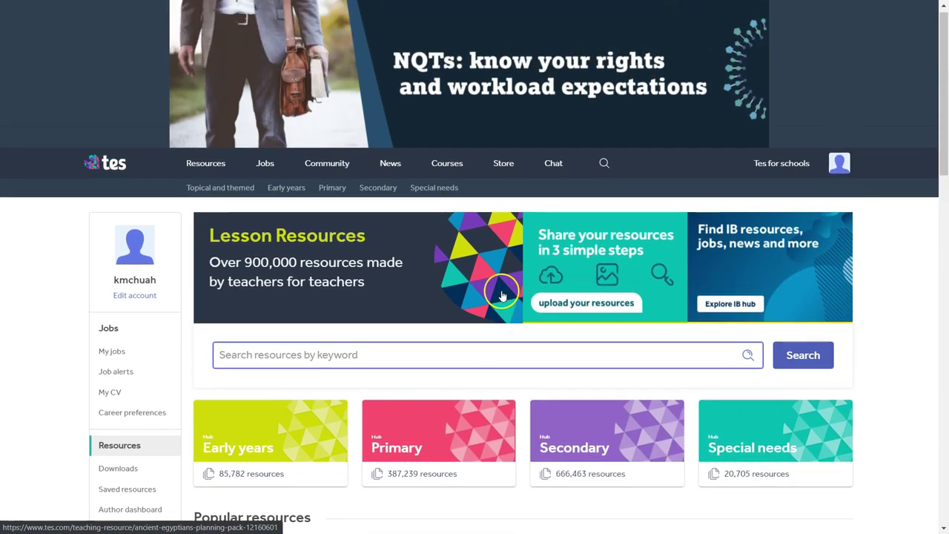
Examine the resource search, the age-group hubs, and the collections and subscriptions on the Tes Resources page.
{"action": "left_click", "coordinate": [383, 311]}
{"action": "scroll", "coordinate": [349, 286], "scroll_direction": "down", "scroll_amount": 1}
{"action": "scroll", "coordinate": [530, 250], "scroll_direction": "down", "scroll_amount": 1}
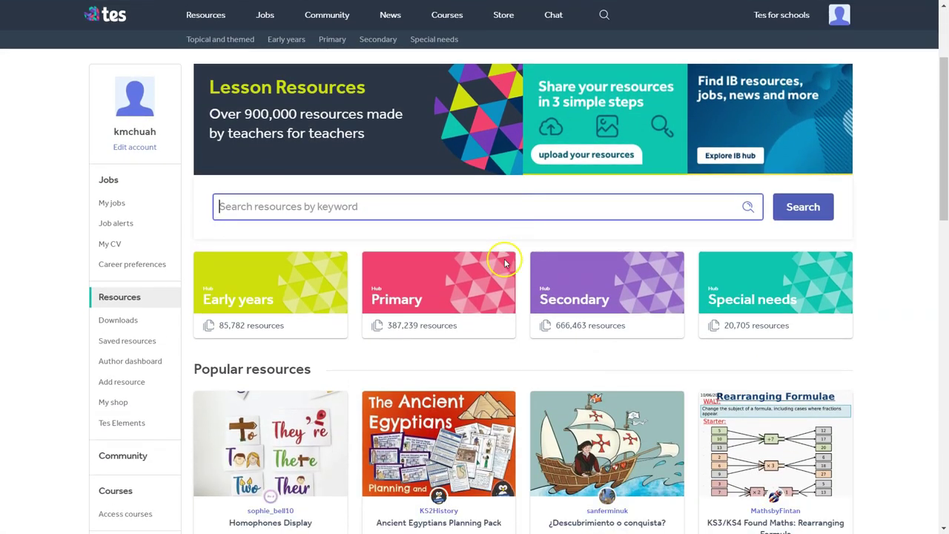
{"action": "scroll", "coordinate": [447, 257], "scroll_direction": "up", "scroll_amount": 1}
{"action": "scroll", "coordinate": [447, 256], "scroll_direction": "down", "scroll_amount": 1}
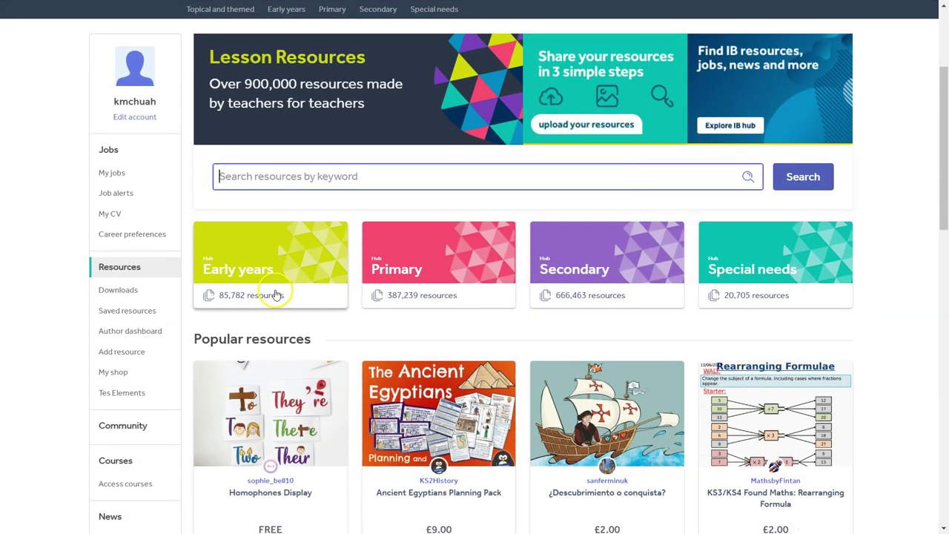
{"action": "scroll", "coordinate": [319, 326], "scroll_direction": "down", "scroll_amount": 2}
{"action": "scroll", "coordinate": [348, 332], "scroll_direction": "down", "scroll_amount": 3}
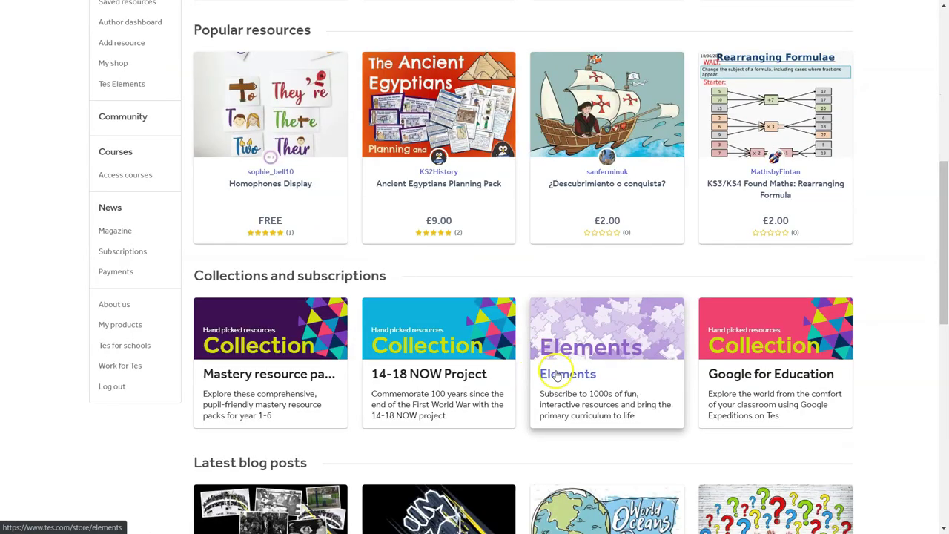
{"action": "scroll", "coordinate": [557, 376], "scroll_direction": "up", "scroll_amount": 6}
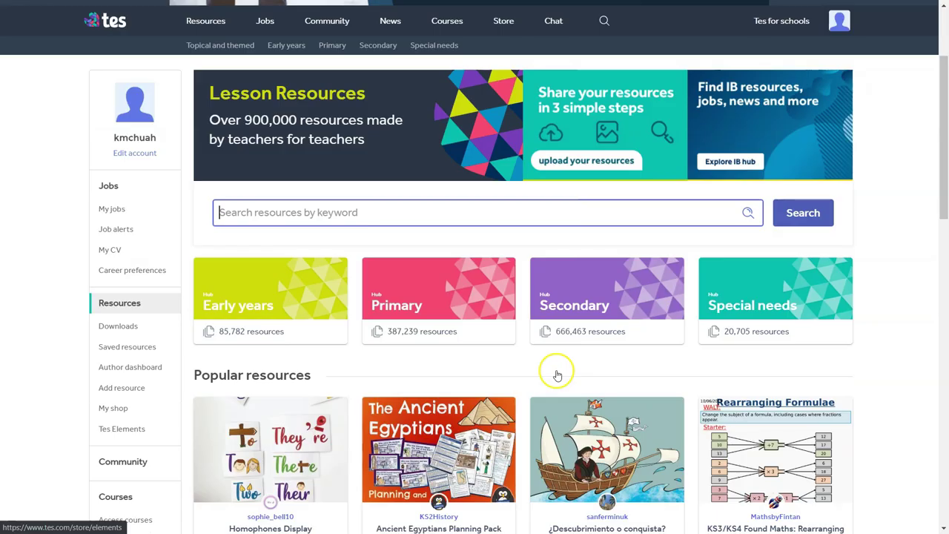
{"action": "scroll", "coordinate": [736, 365], "scroll_direction": "down", "scroll_amount": 2}
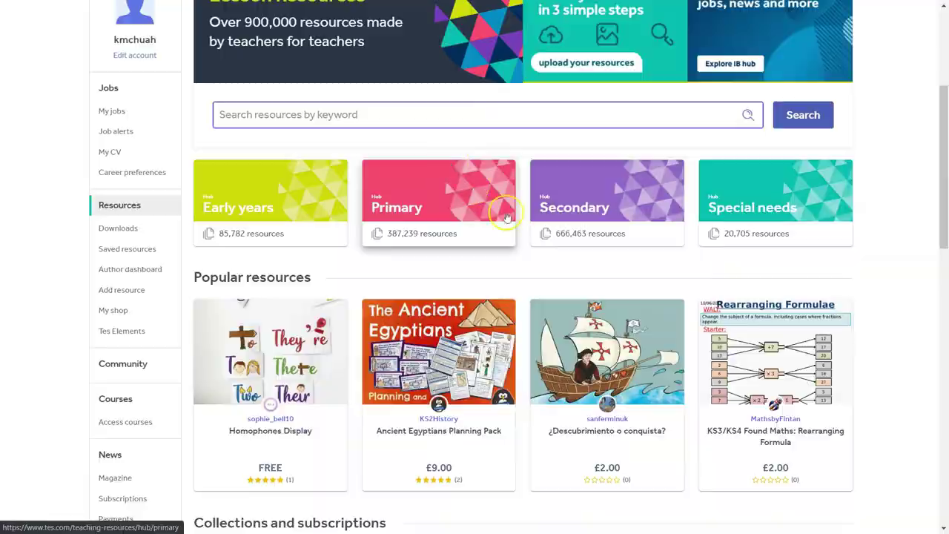